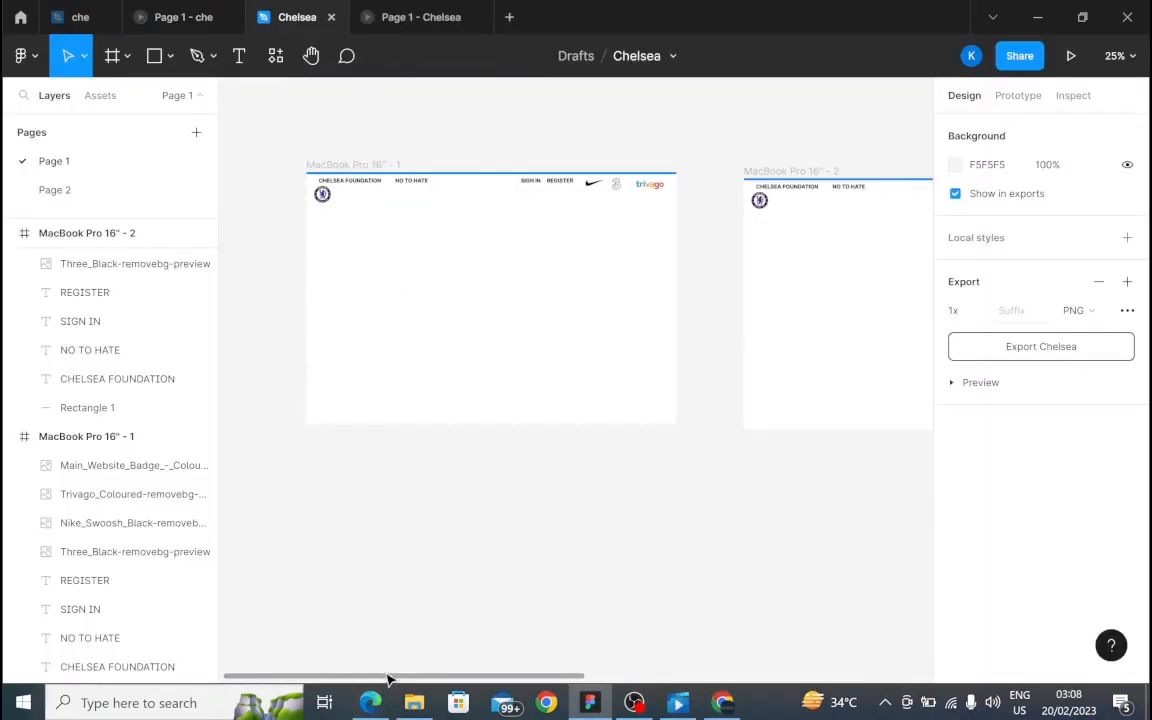
Draw a frame about 1650 × 908 below the header of the MacBook Pro 16" - 1 frame, spanning its full width.
left_click_drag(391, 676, 435, 719)
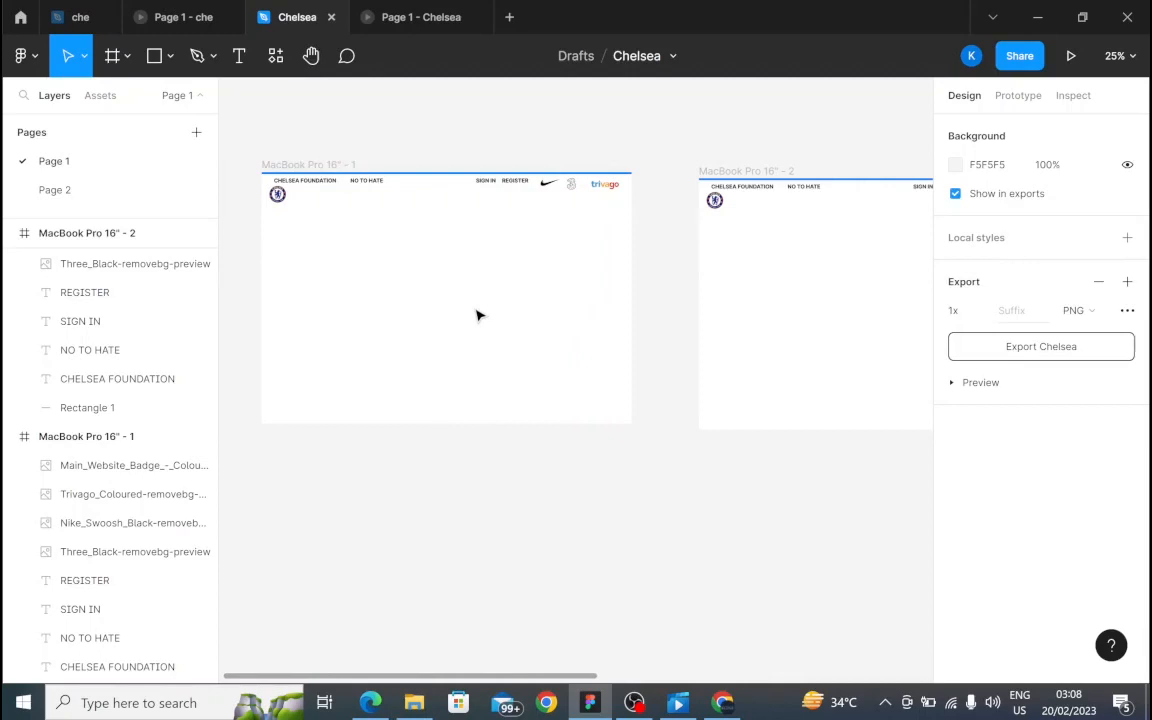
left_click(125, 62)
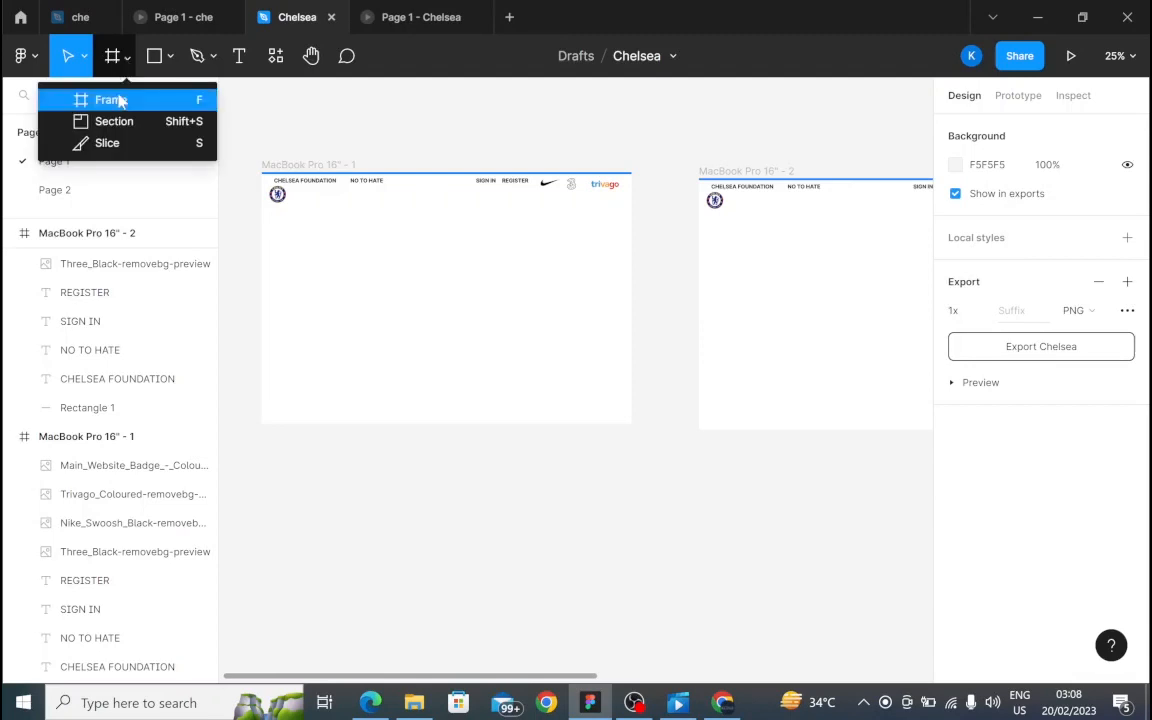
left_click(110, 100)
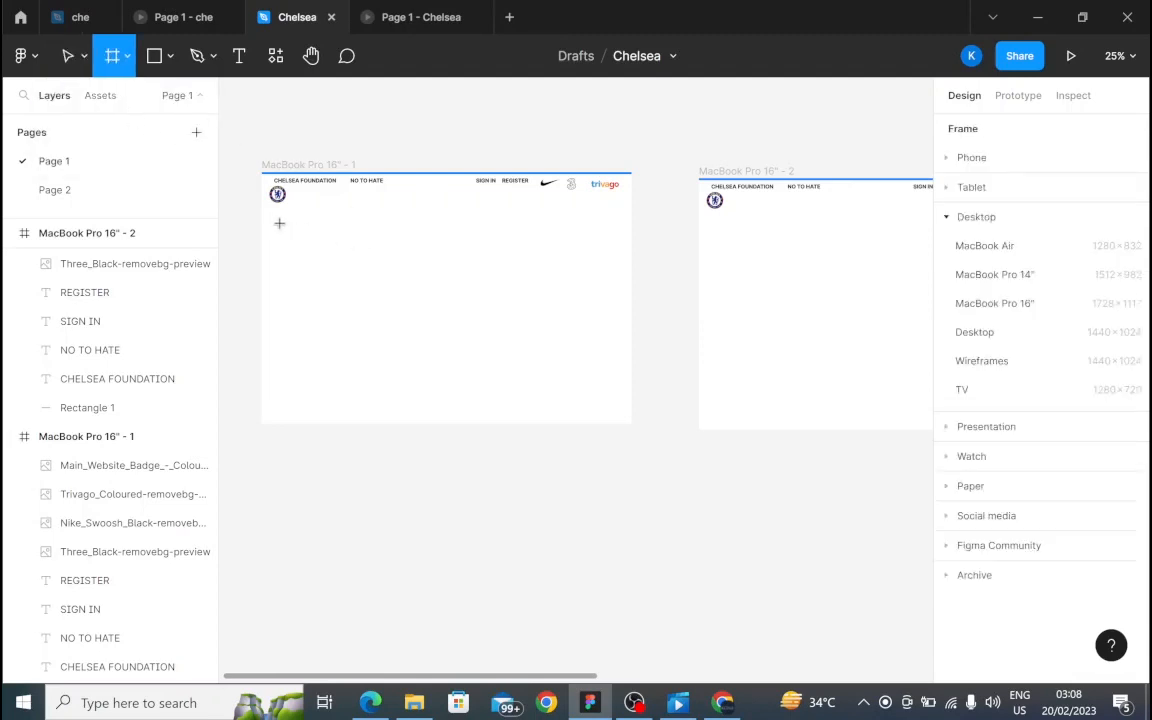
mouse_move(267, 224)
left_mouse_down()
mouse_move(500, 280)
mouse_move(613, 333)
mouse_move(631, 353)
mouse_move(640, 428)
mouse_move(622, 430)
left_mouse_up()
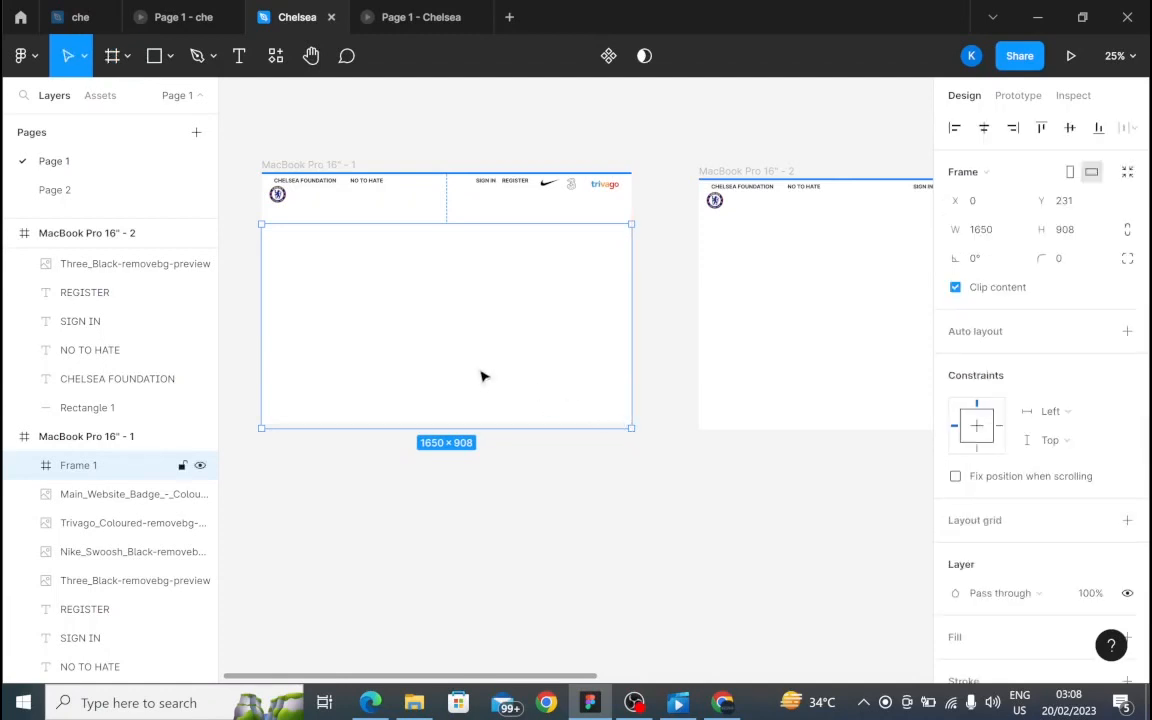
Copy the new frame and paste it onto the empty canvas below the MacBook Pro 16" - 1 frame, at X -156, Y 1324.
right_click(372, 333)
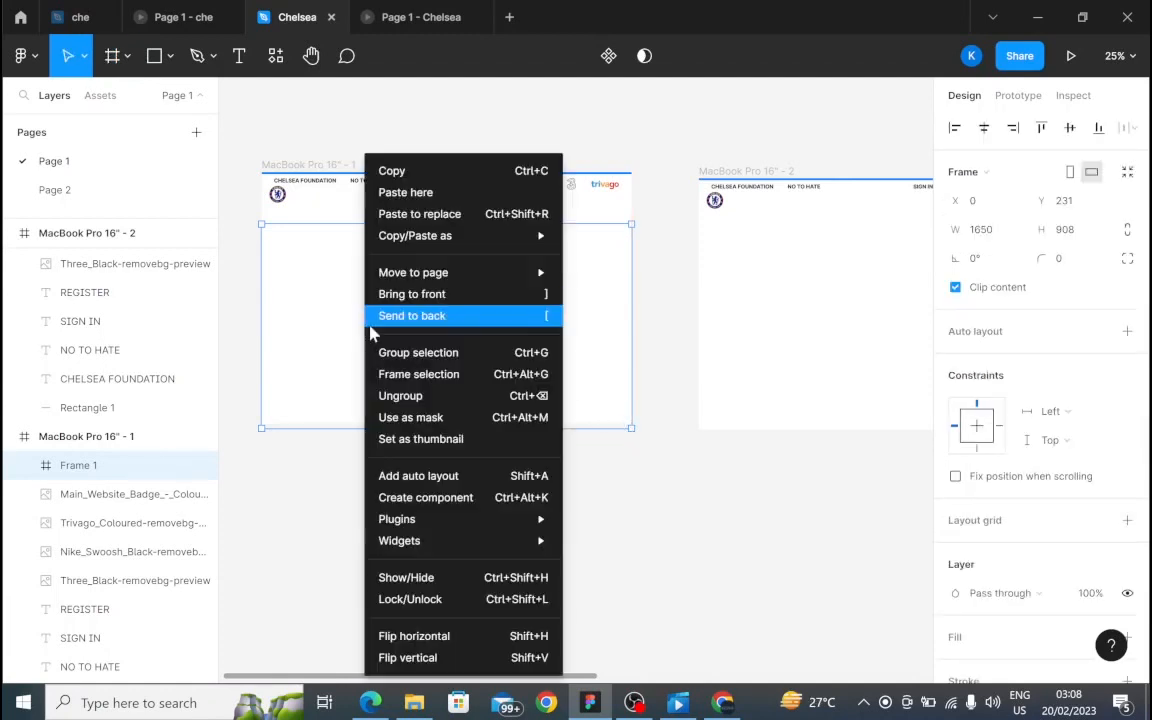
left_click(404, 177)
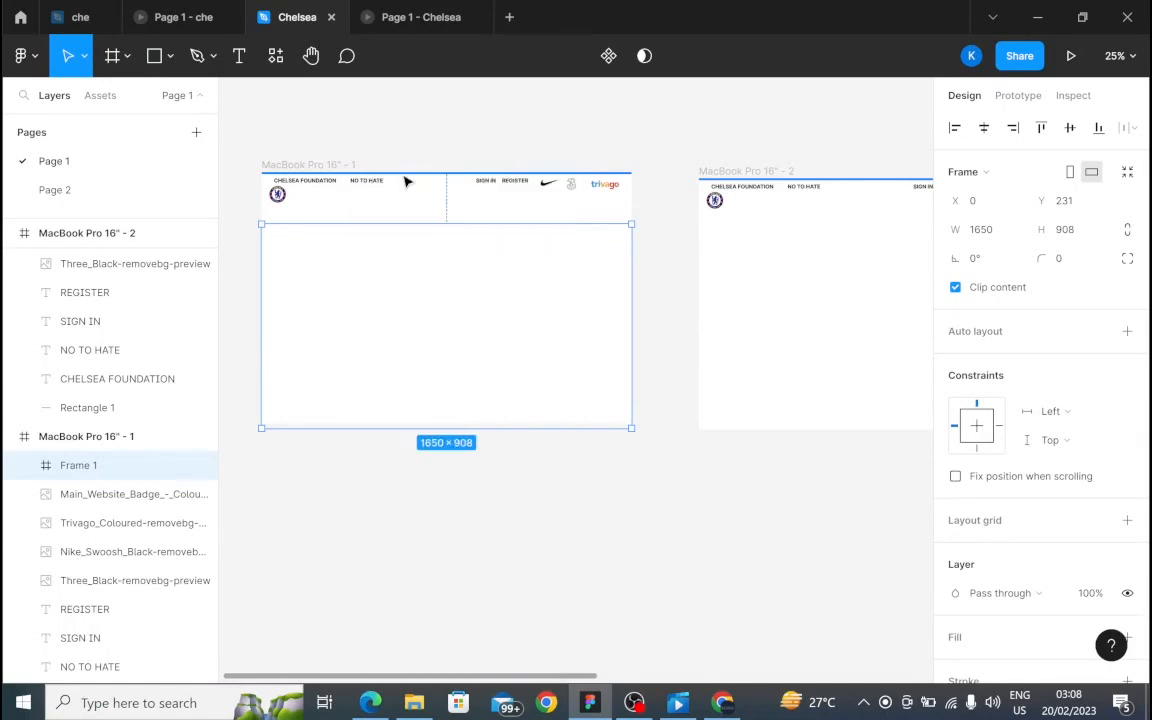
right_click(415, 583)
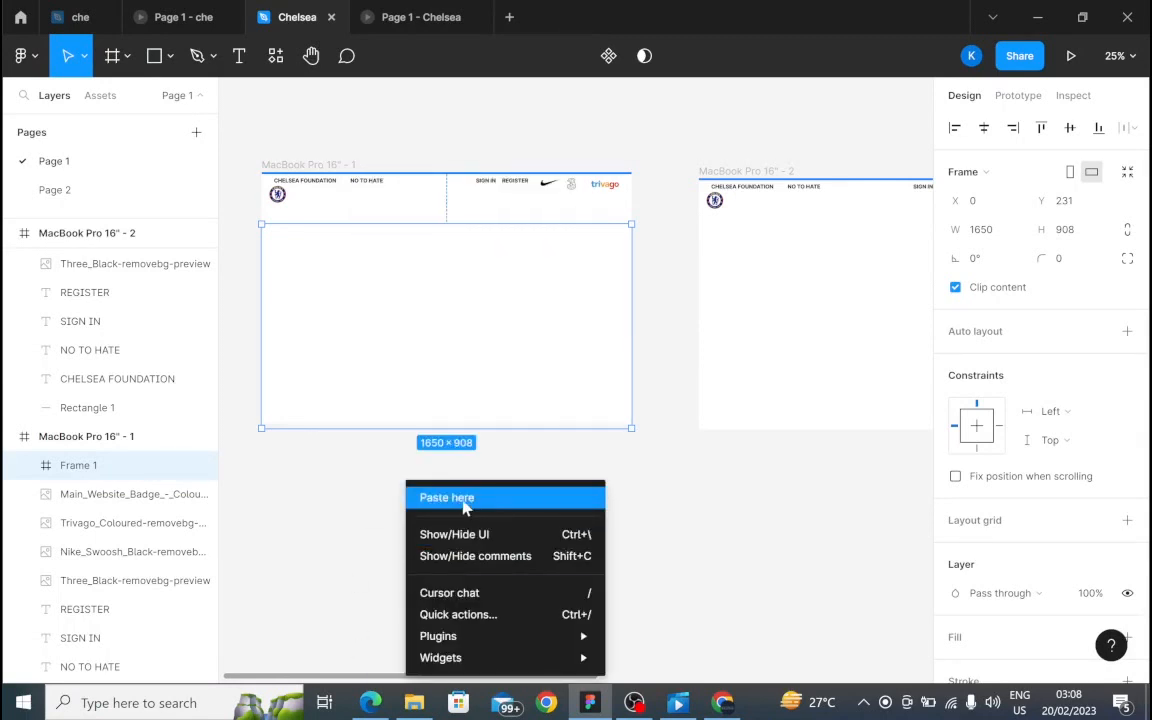
left_click(464, 498)
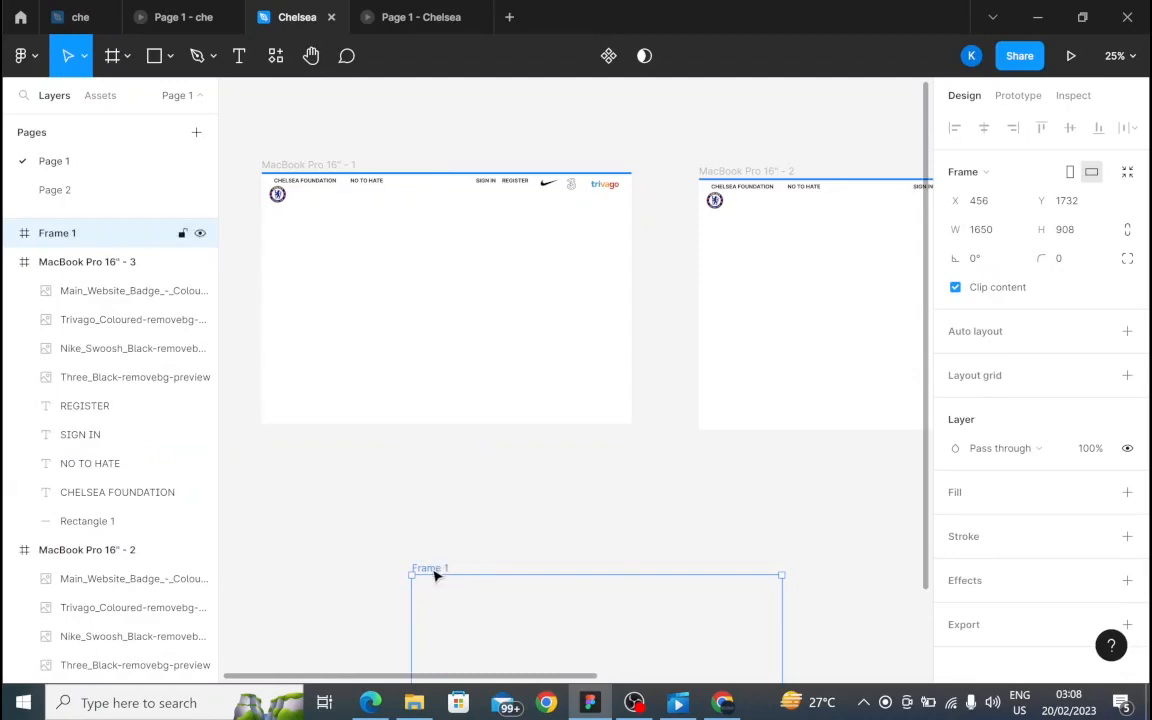
left_click_drag(427, 572, 298, 484)
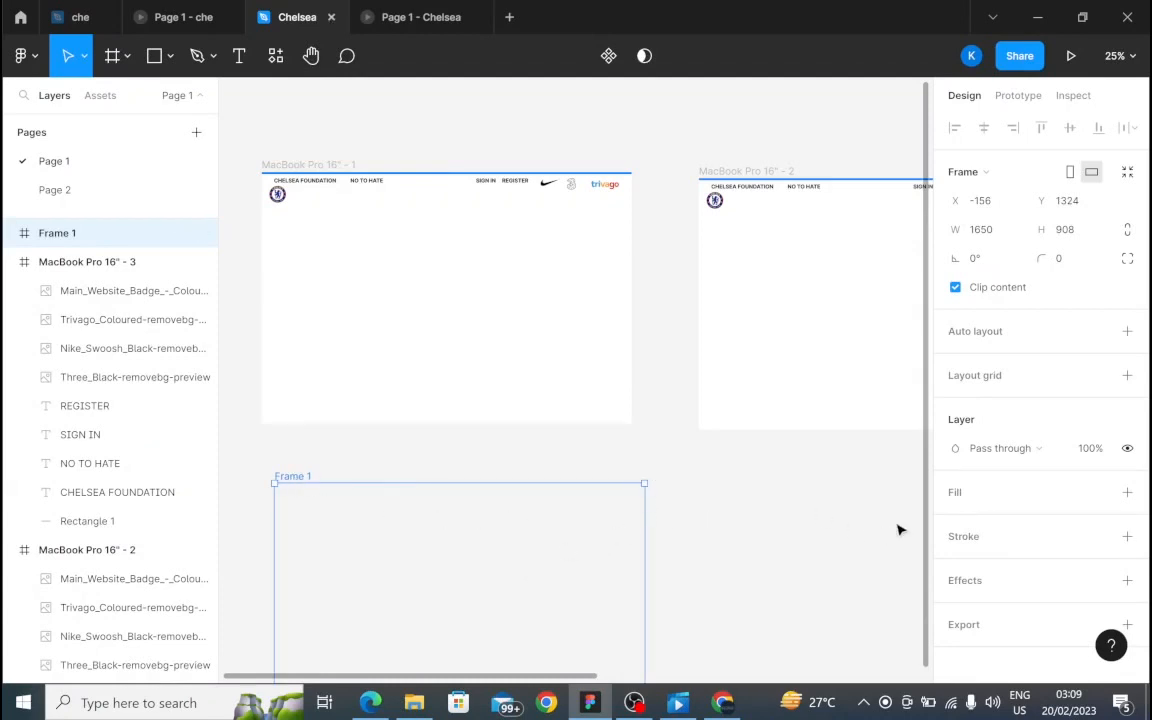
Give the pasted Frame 1 an image fill using the file Lauren_James_Spurs_Feb_2023.
left_click(967, 502)
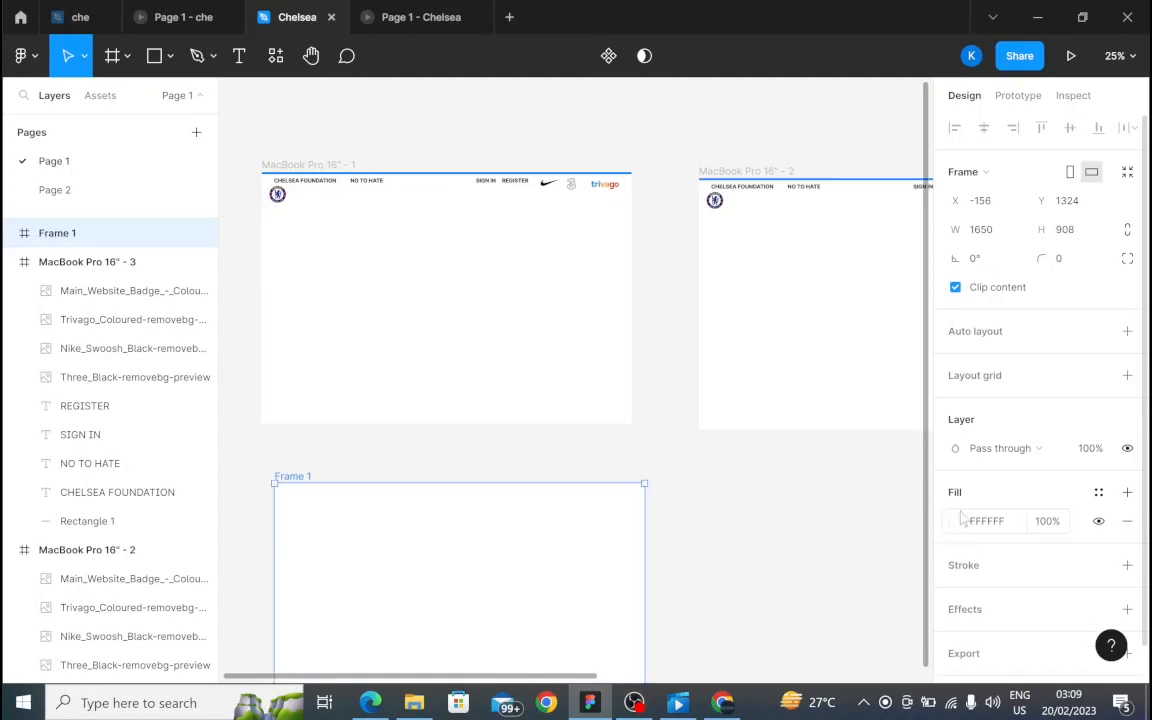
left_click(955, 527)
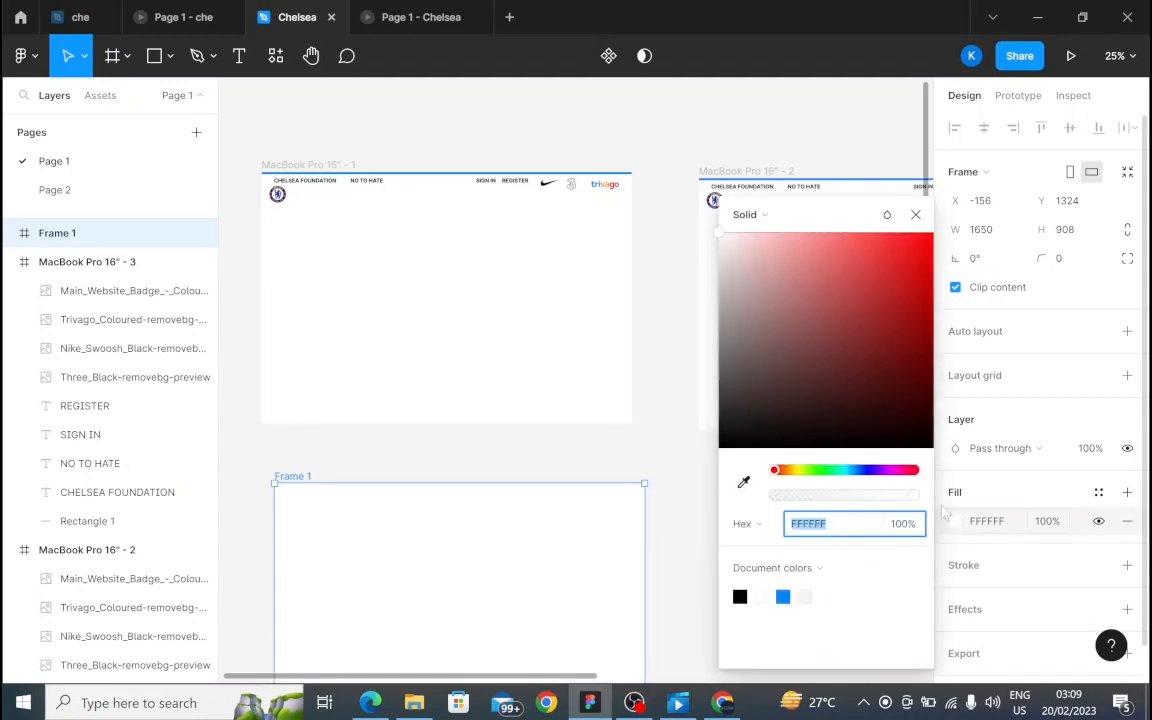
left_click(790, 224)
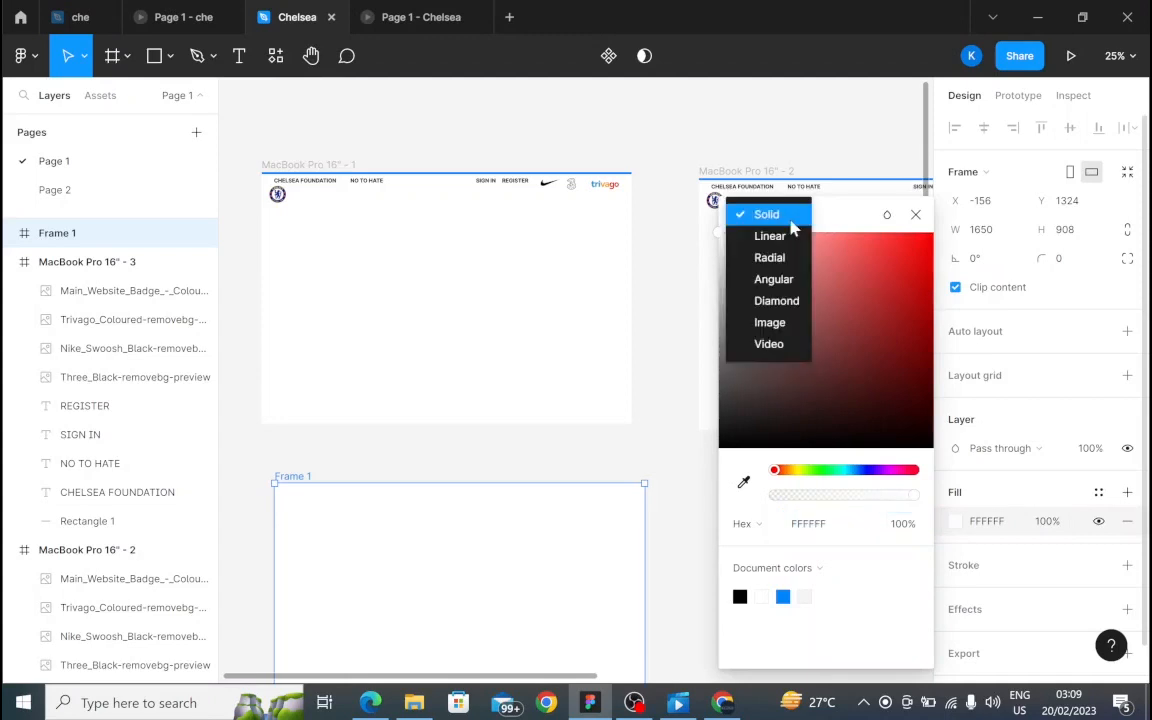
left_click(782, 326)
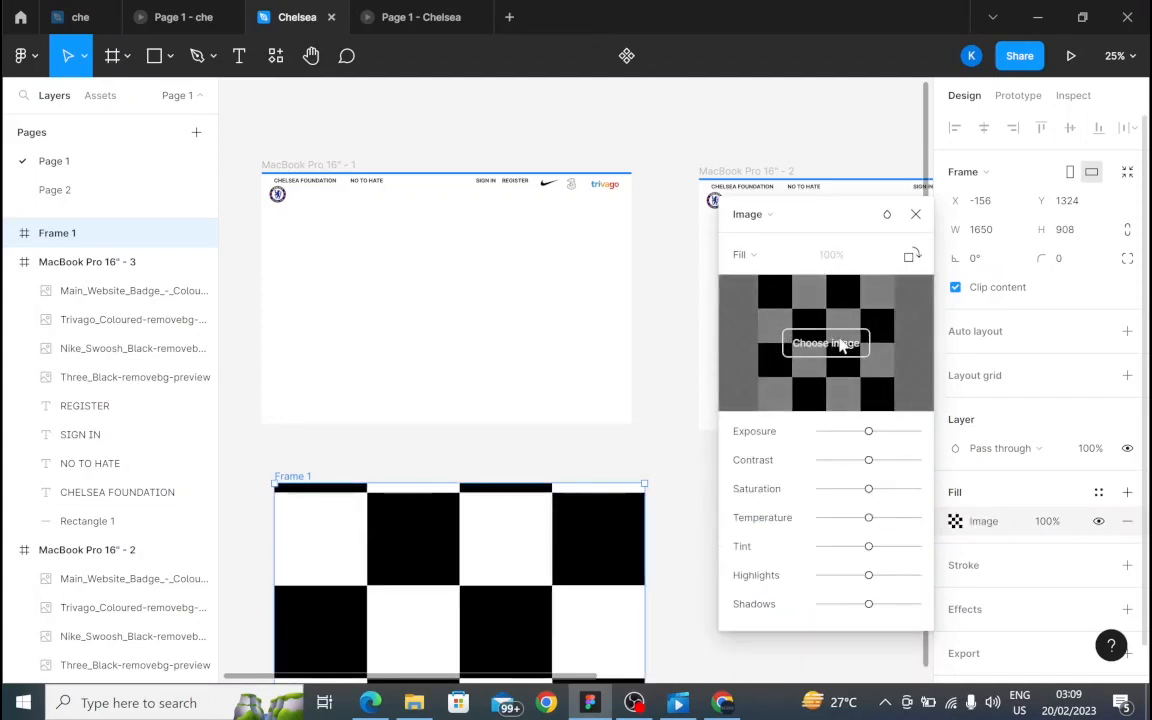
left_click(841, 345)
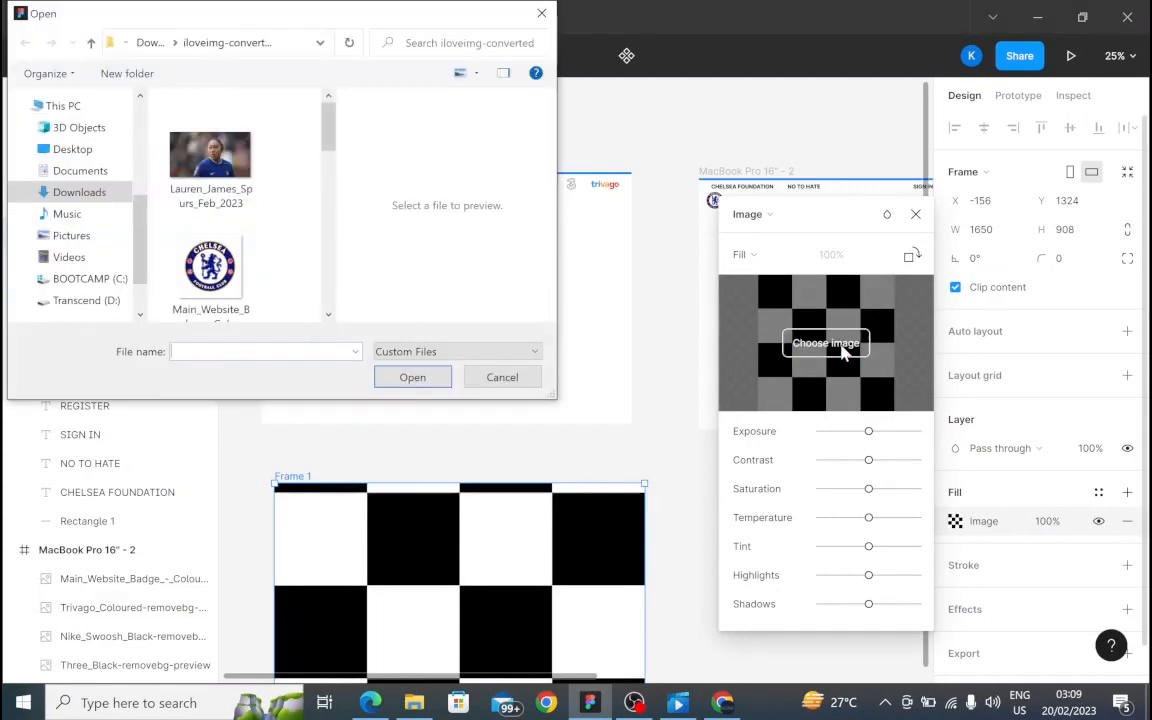
left_click(222, 177)
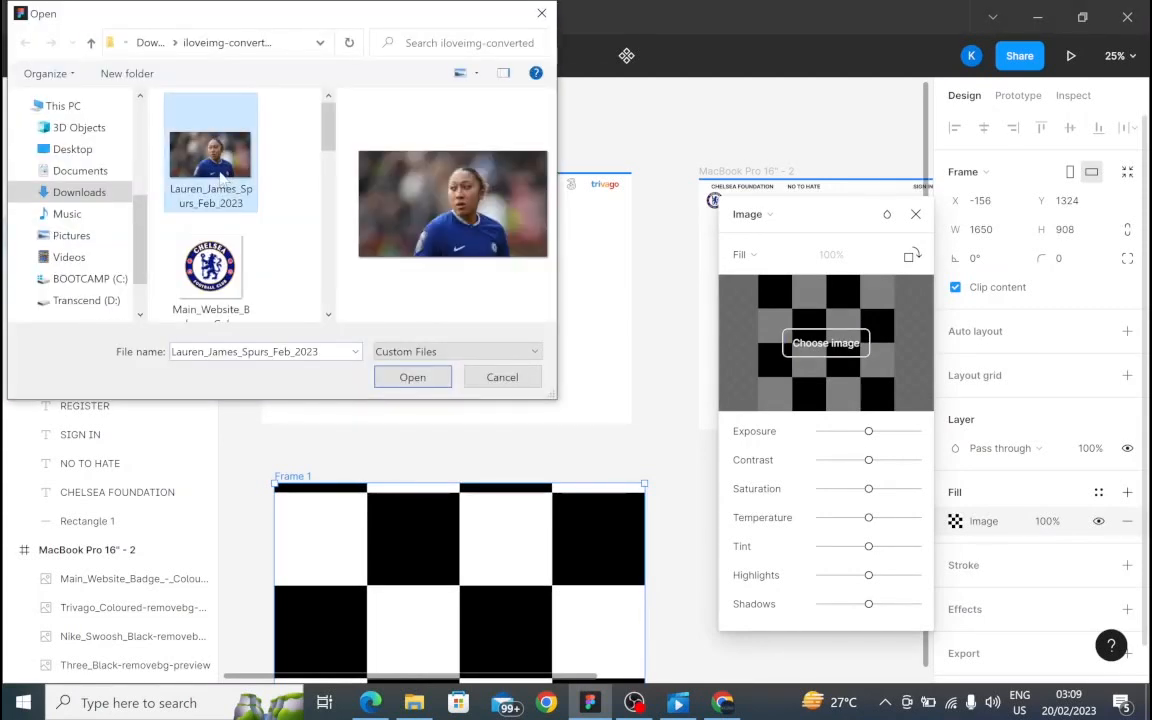
left_click(422, 384)
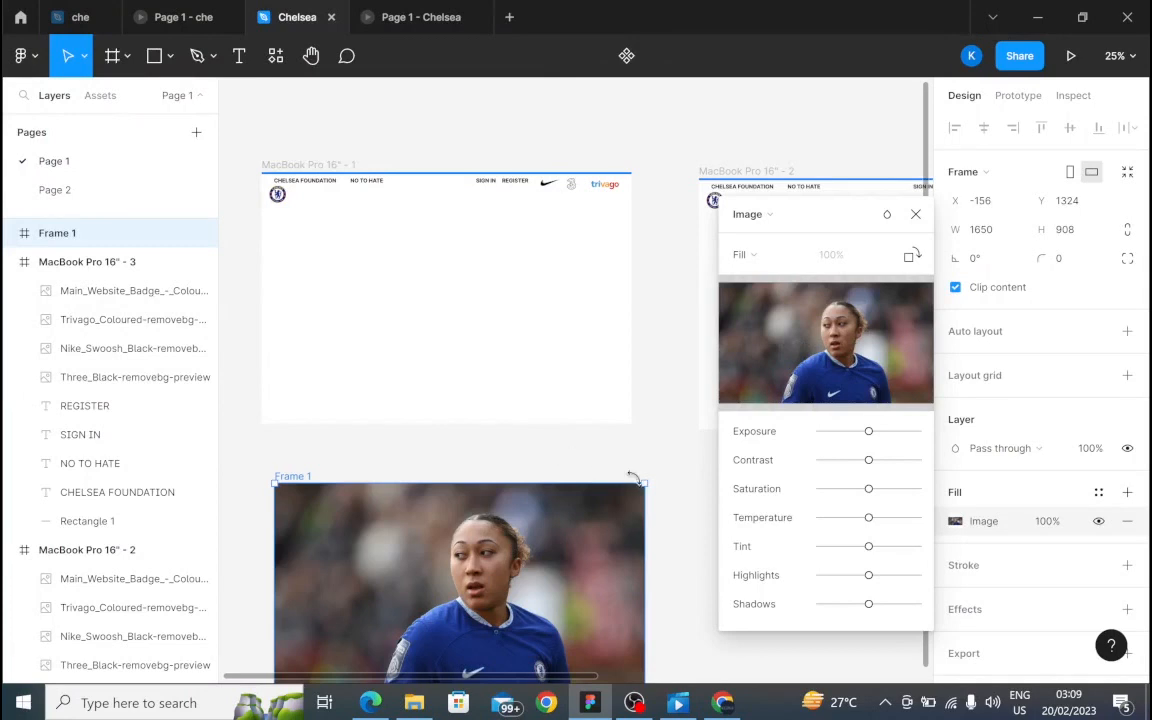
left_click(916, 214)
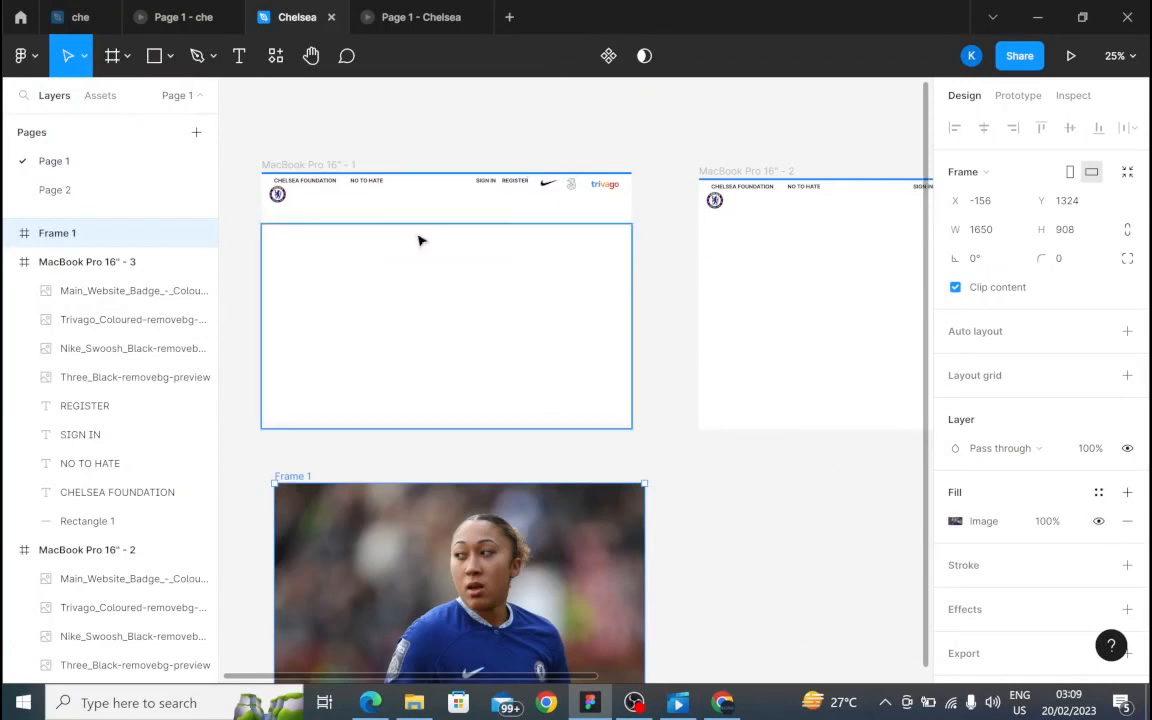
Duplicate the photo-filled Frame 1 and align the copy beneath the MacBook Pro 16" - 2 frame at X 1736, Y 1324.
left_click(320, 166)
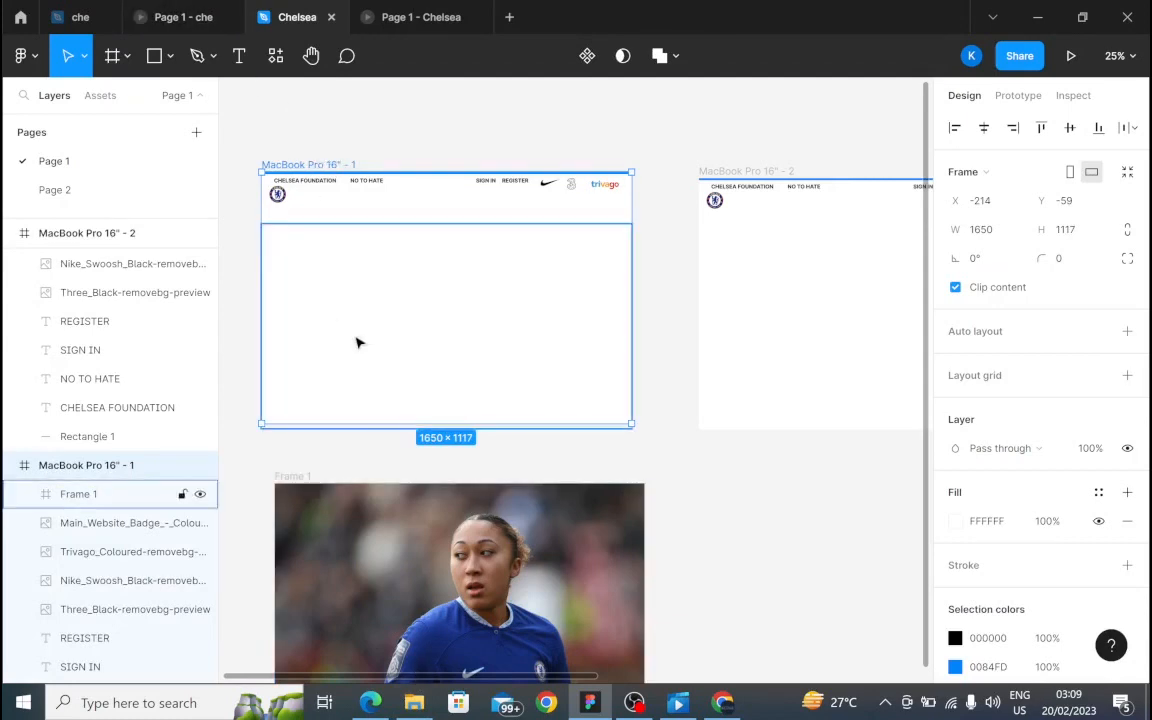
mouse_move(432, 679)
left_mouse_down()
mouse_move(693, 681)
mouse_move(433, 681)
left_mouse_up()
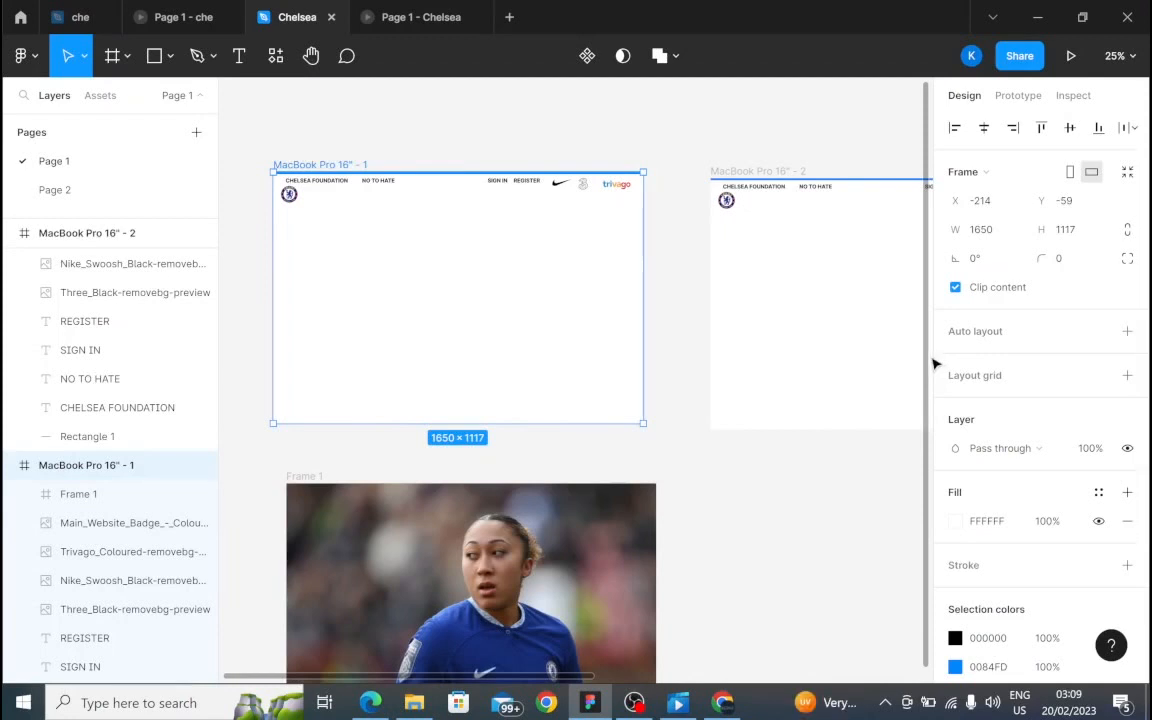
left_click_drag(930, 355, 905, 442)
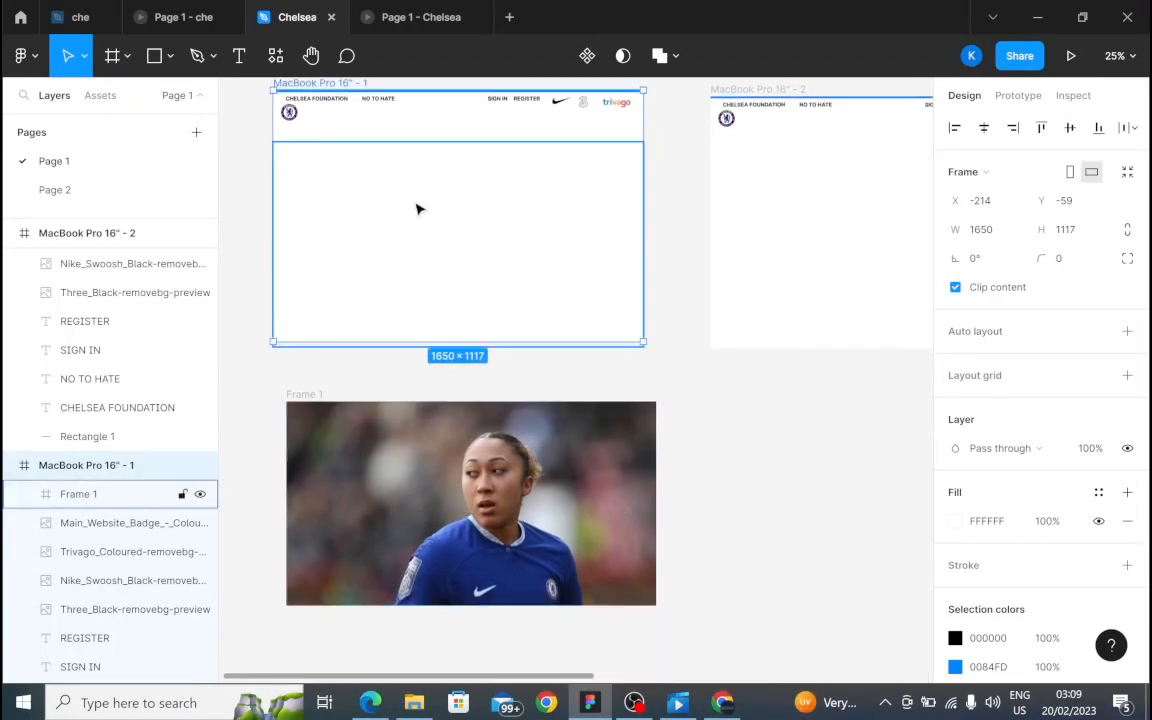
left_click(505, 510)
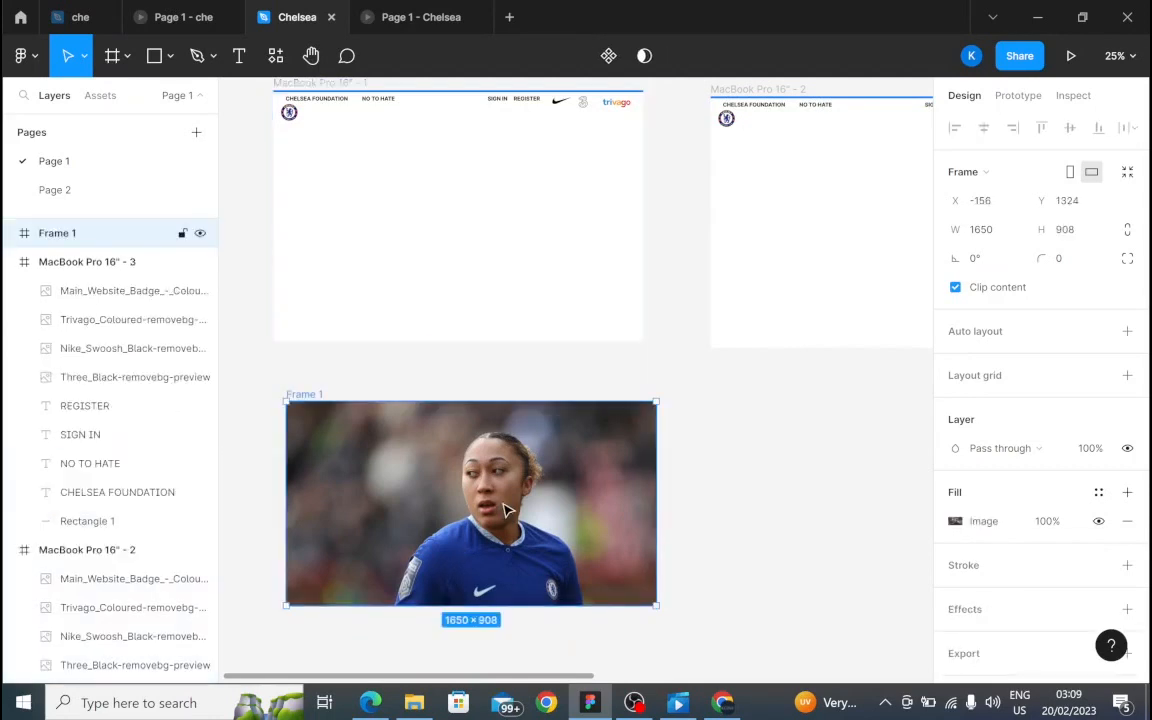
right_click(498, 505)
left_click(539, 153)
right_click(740, 470)
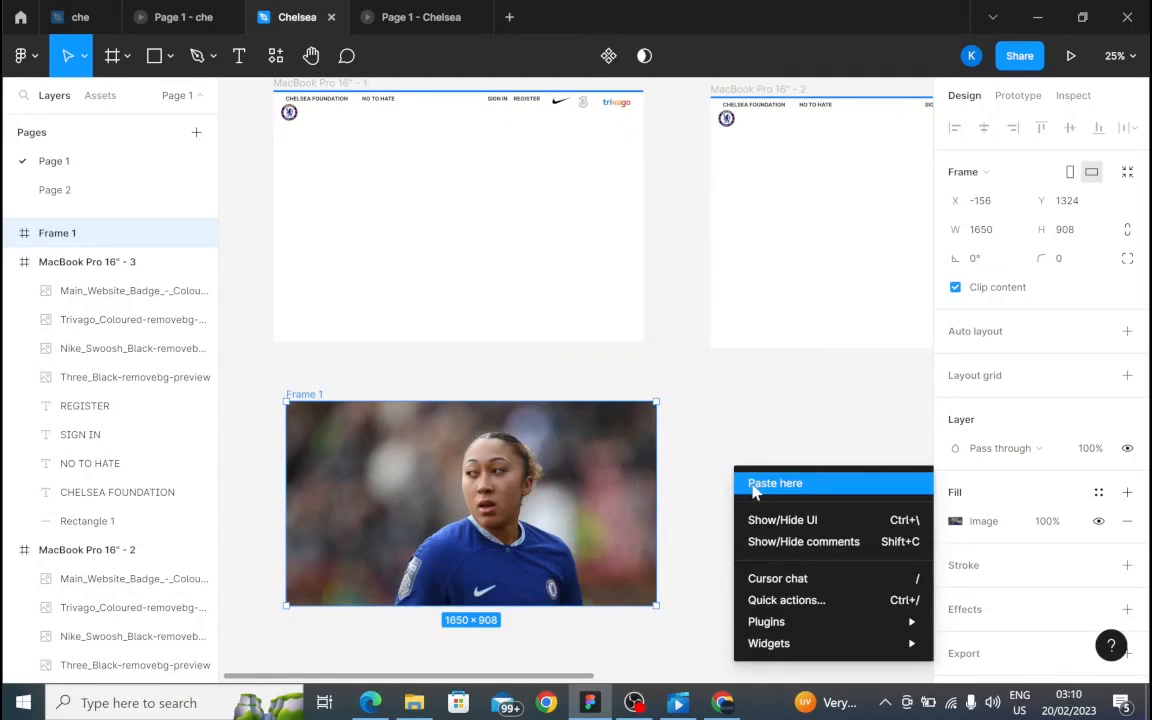
left_click(746, 484)
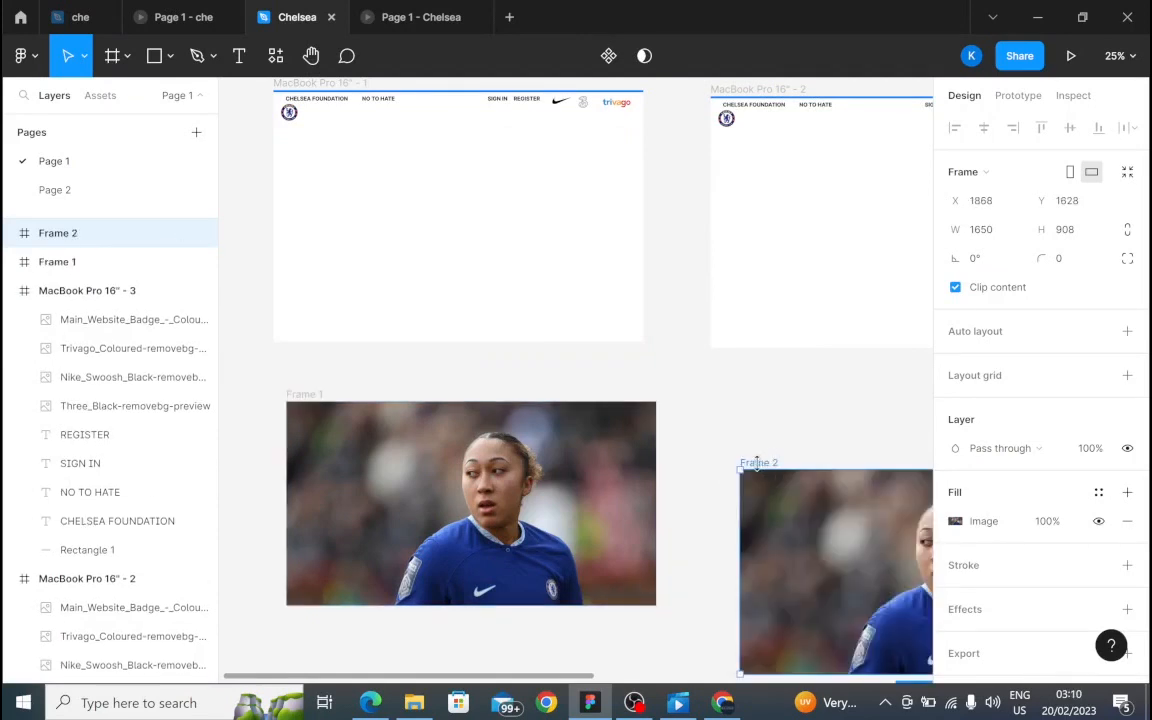
left_click_drag(762, 462, 742, 396)
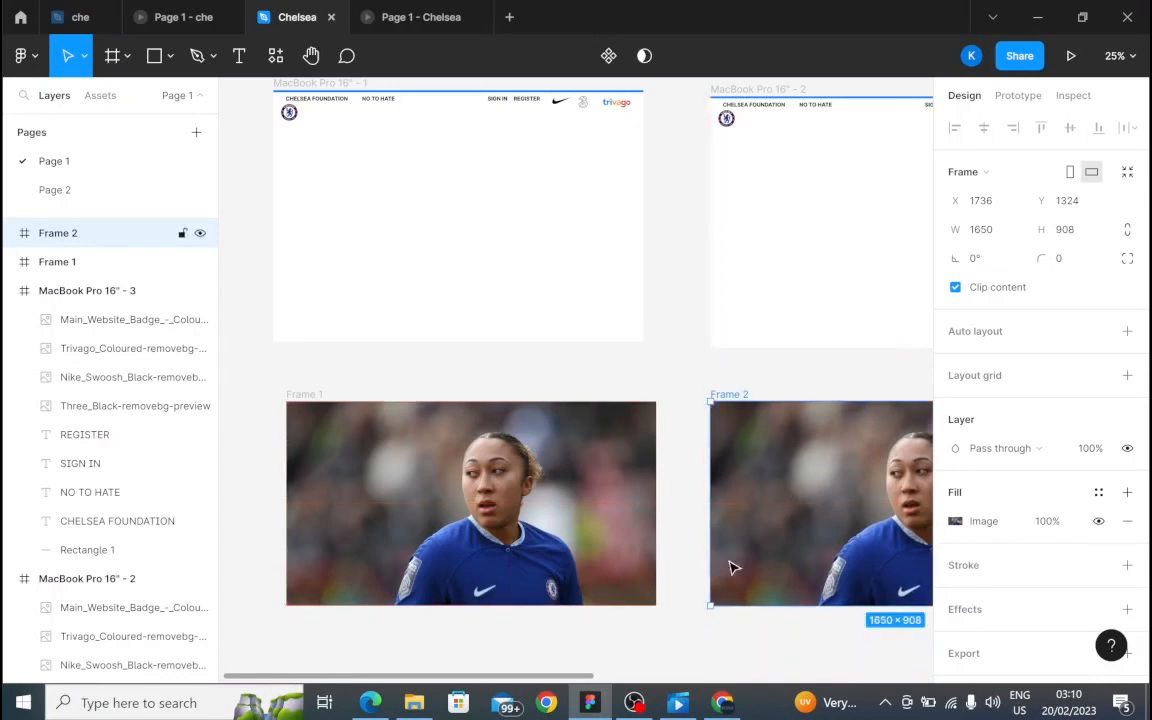
Paste a third copy of the photo frame and place it beside Frame 2 at X 3512, Y 1324.
left_click_drag(573, 679, 838, 679)
right_click(727, 521)
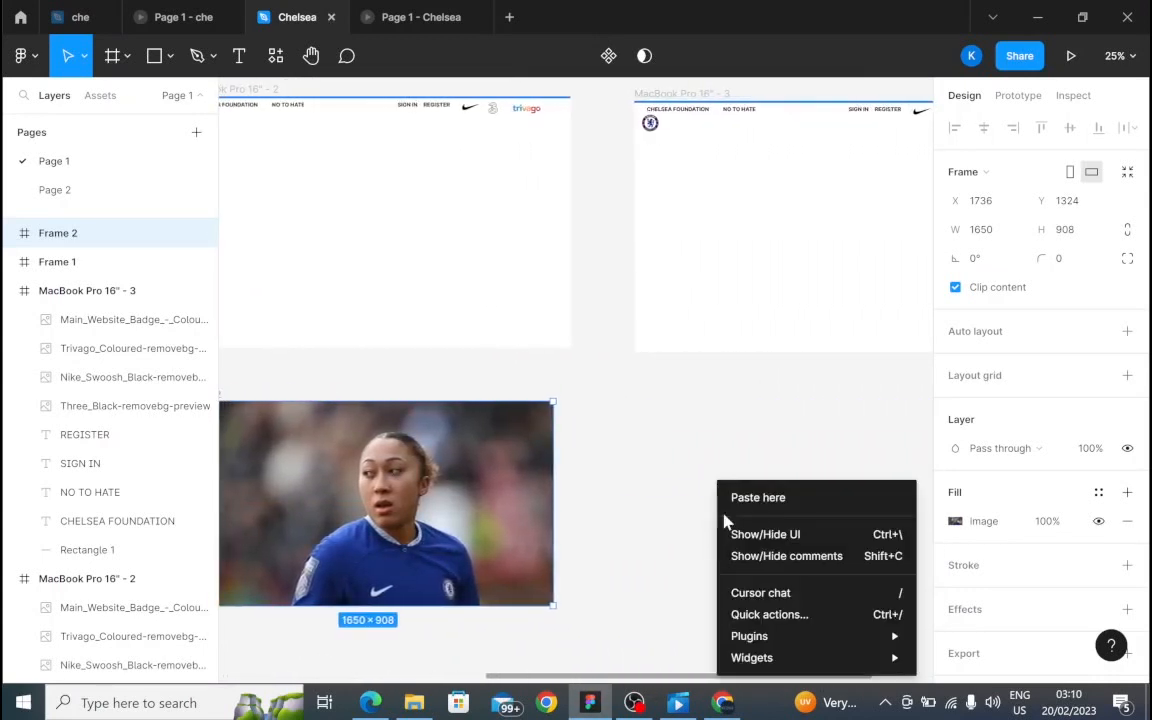
left_click(748, 497)
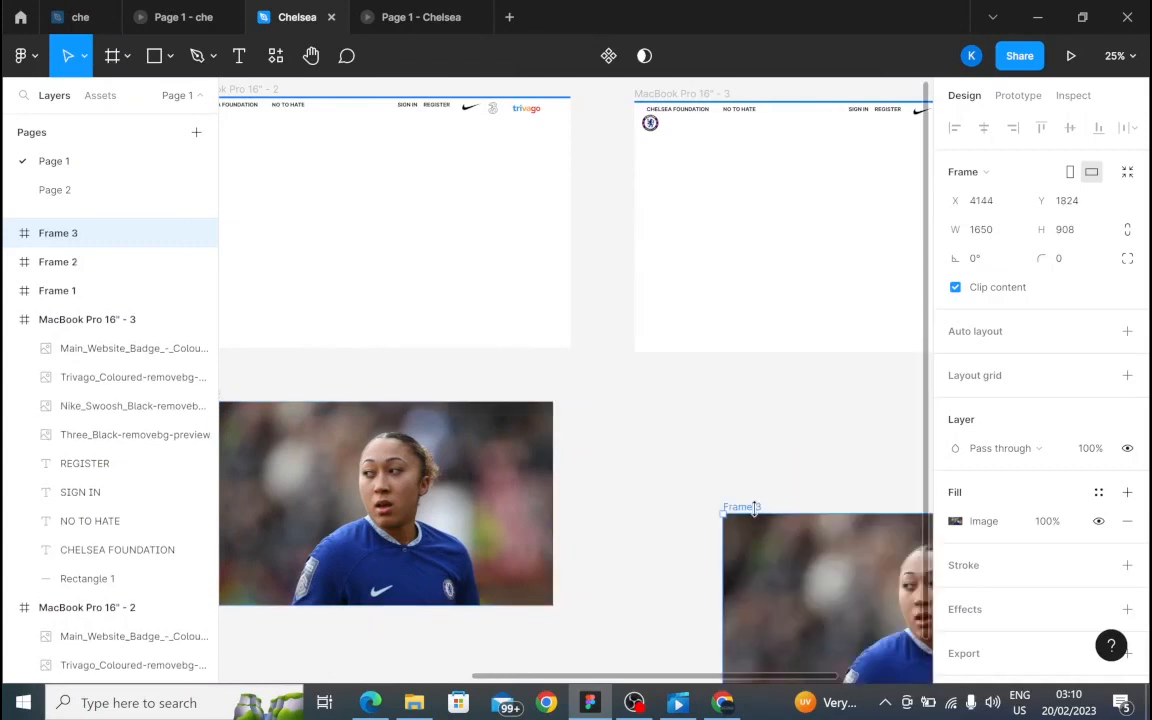
left_click_drag(753, 507, 611, 397)
left_click_drag(591, 679, 457, 698)
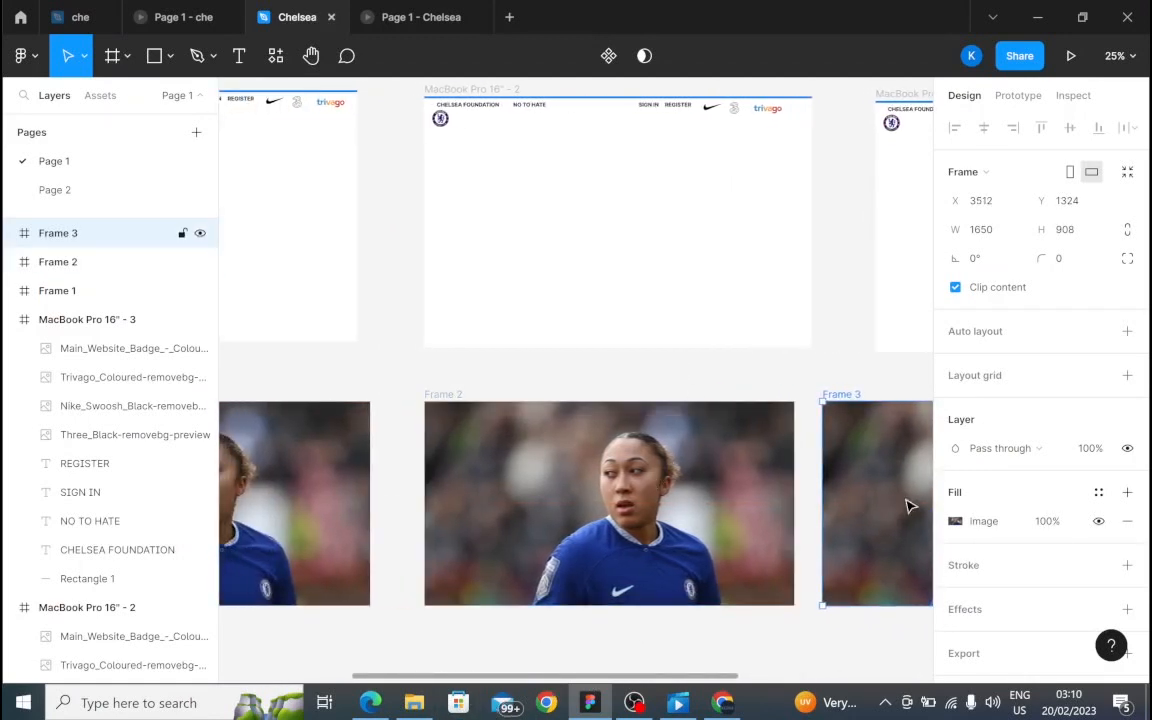
Open the image fill of Frame 3 and start choosing a replacement picture.
left_click(955, 522)
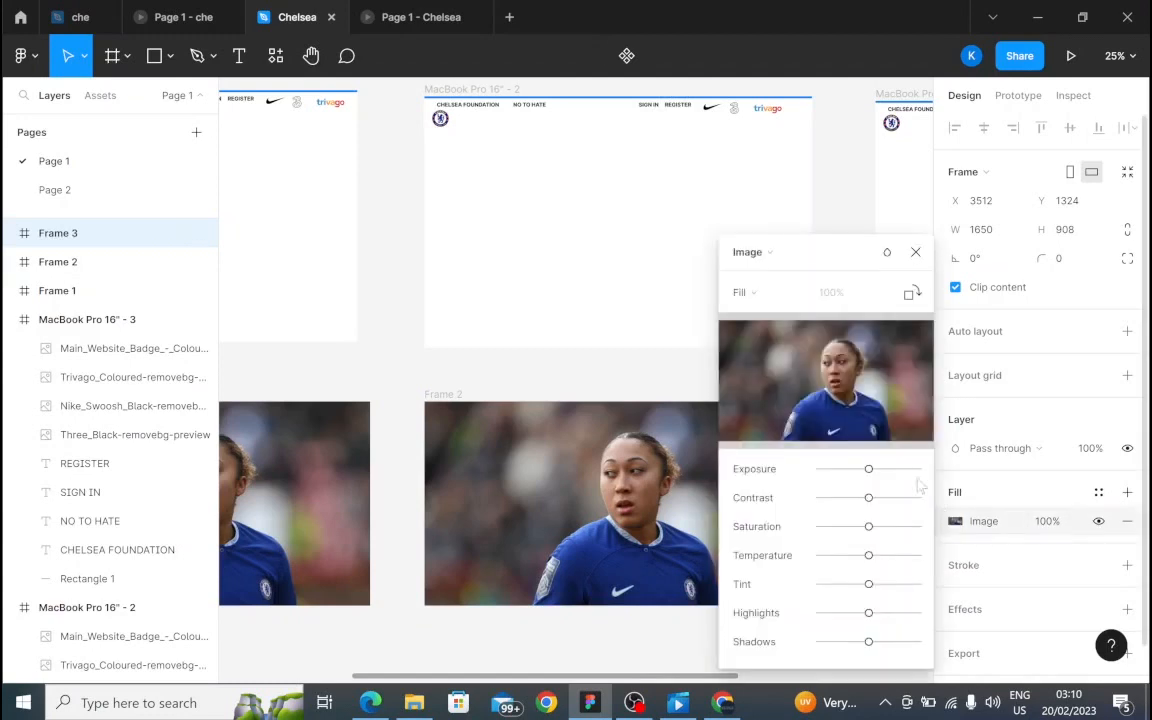
left_click(773, 253)
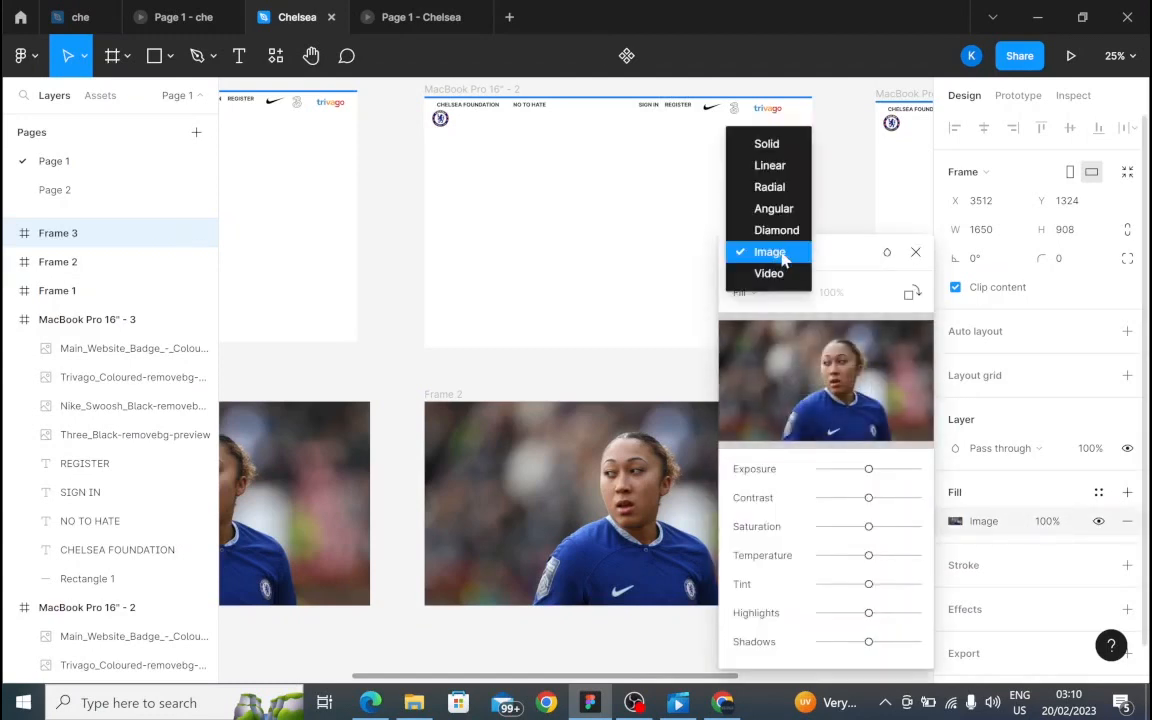
left_click(770, 252)
left_click(836, 384)
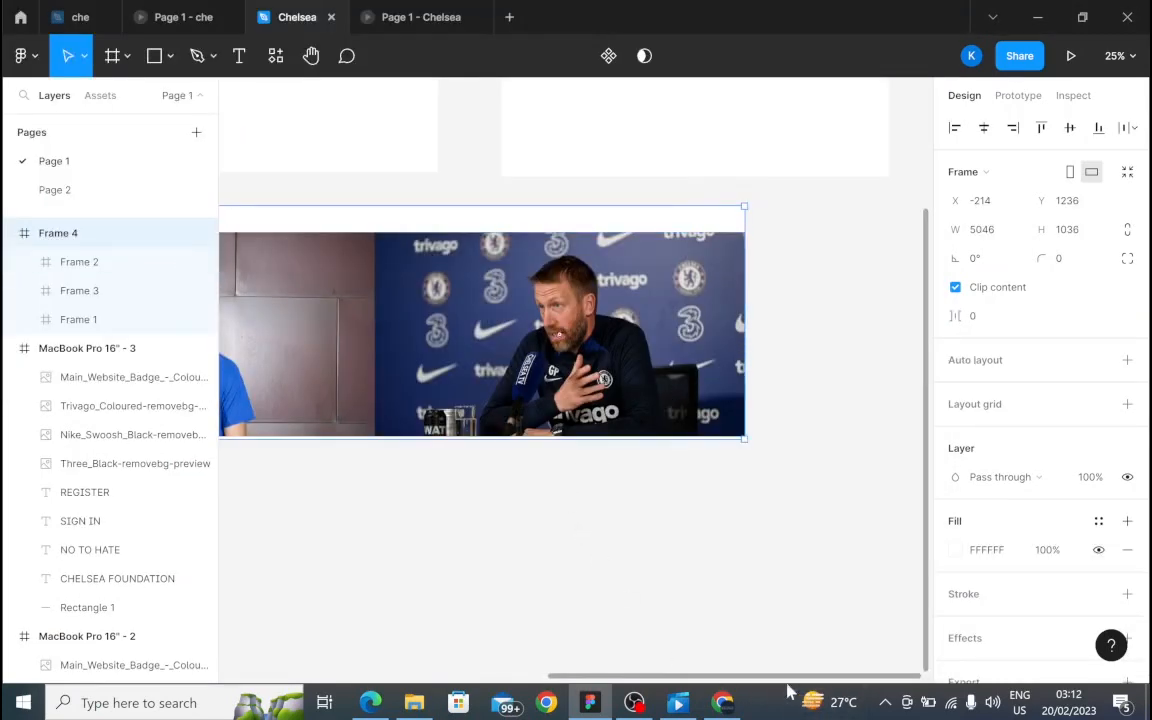
Trim the left and top edges of Frame 4, resizing it to about 4952 × 1000.
left_click_drag(762, 680, 438, 678)
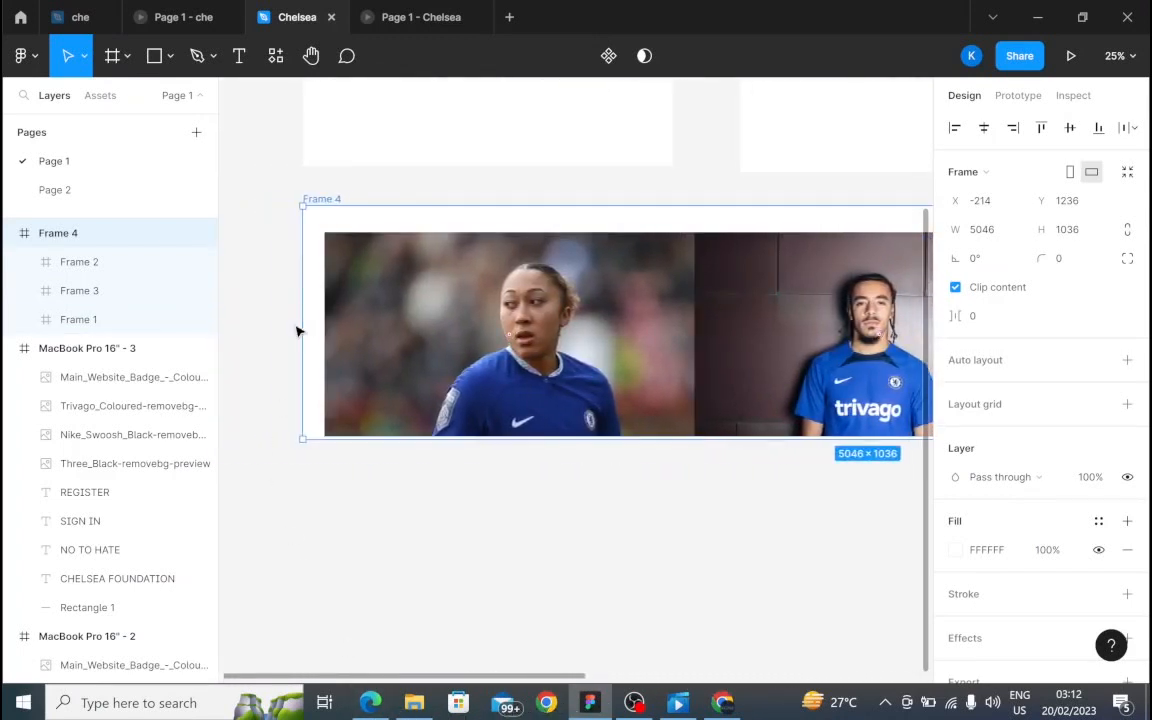
left_click_drag(298, 321, 316, 318)
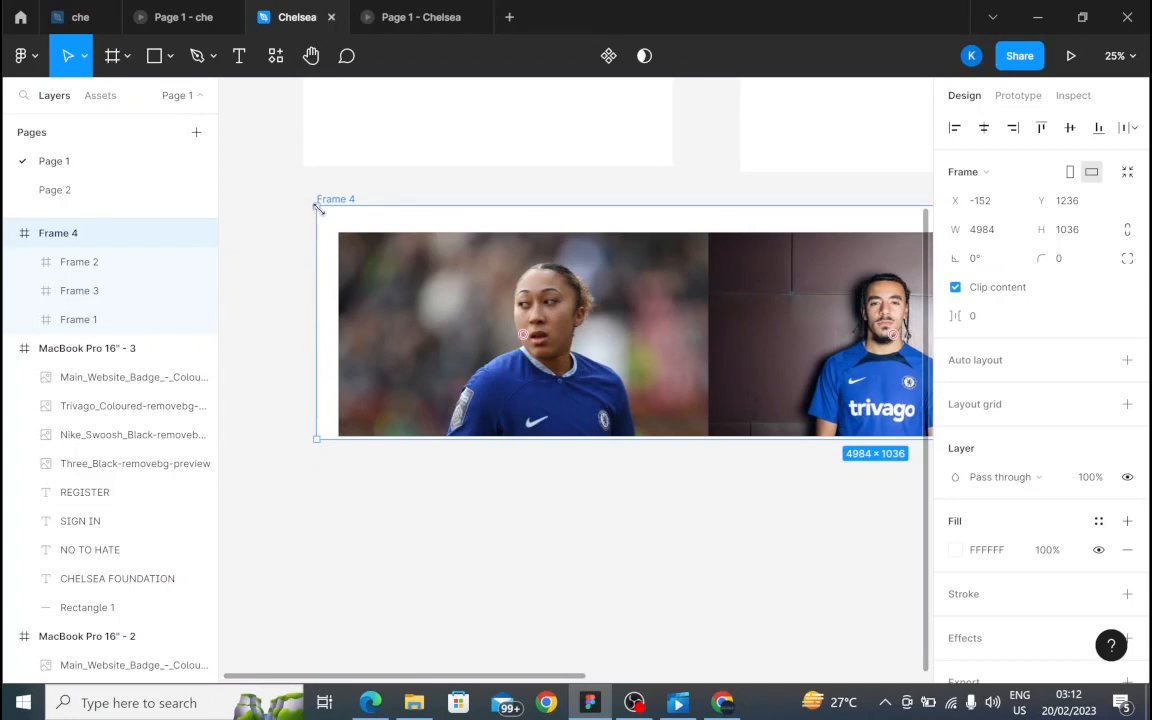
left_click_drag(316, 206, 323, 214)
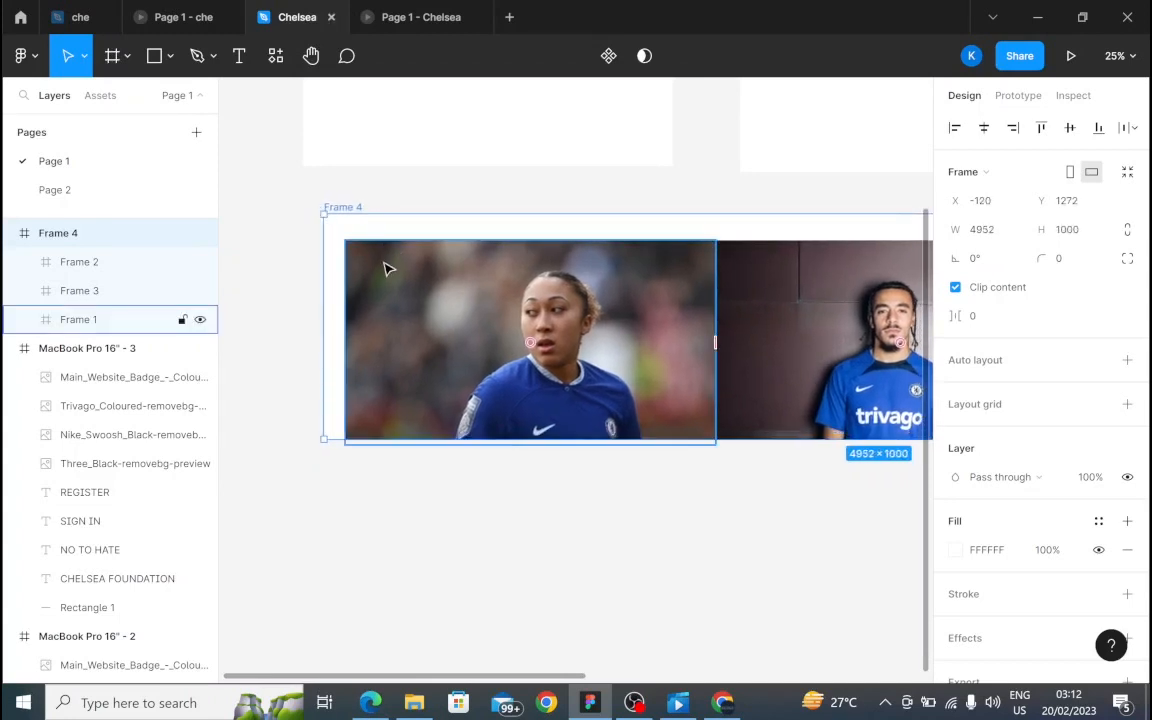
Move Frame 1 to X 0, Y 0 inside Frame 4 and set Frame 3 flush beside it at X 1650, Y 0.
left_click_drag(378, 269, 345, 232)
left_click(365, 258)
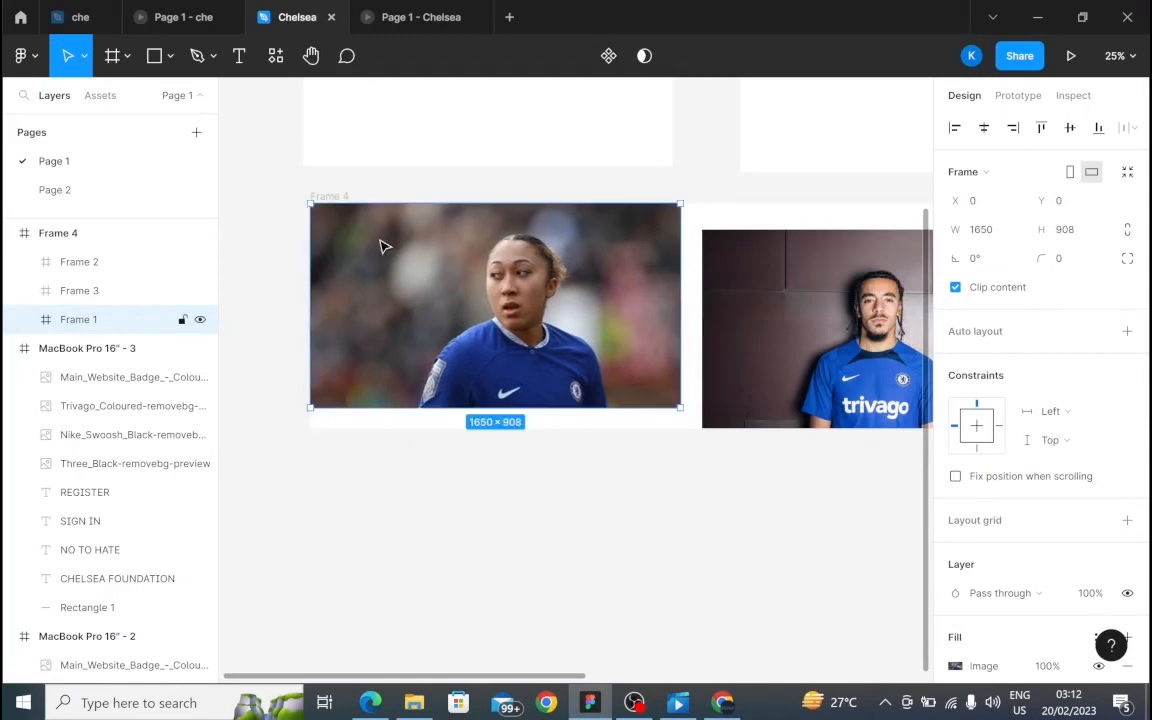
left_click_drag(728, 268, 706, 245)
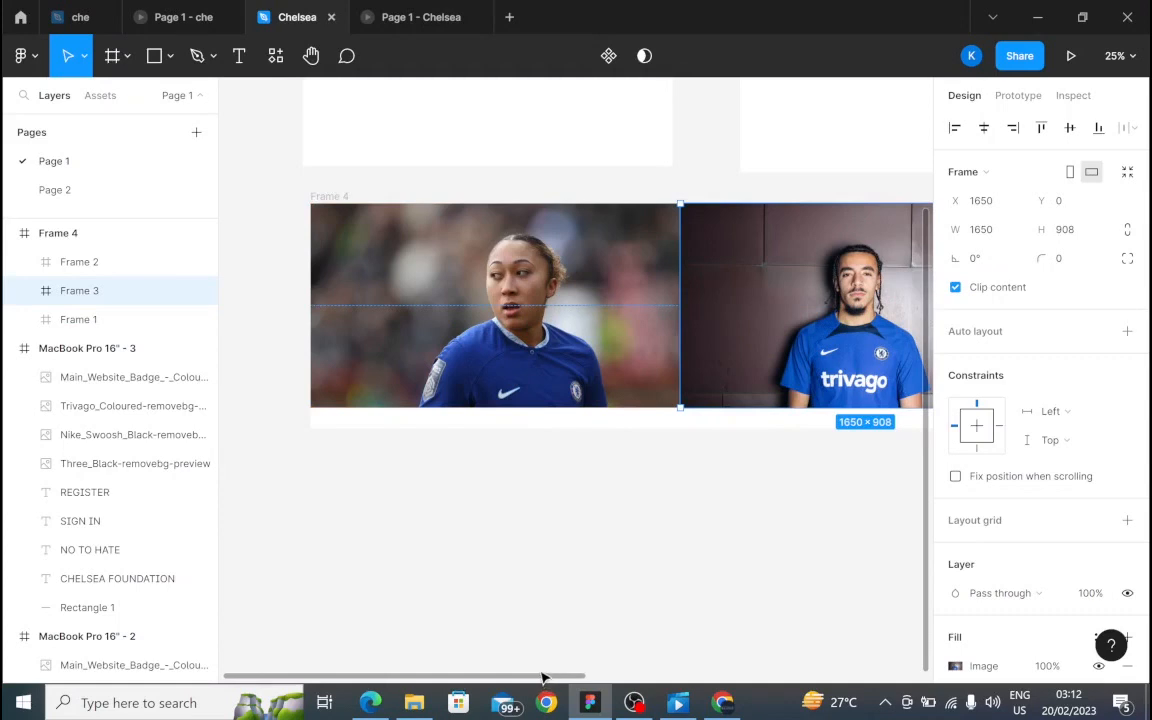
Move Frame 2 flush beside Frame 3 at X 3300, Y 0 inside Frame 4.
left_click_drag(542, 677, 818, 678)
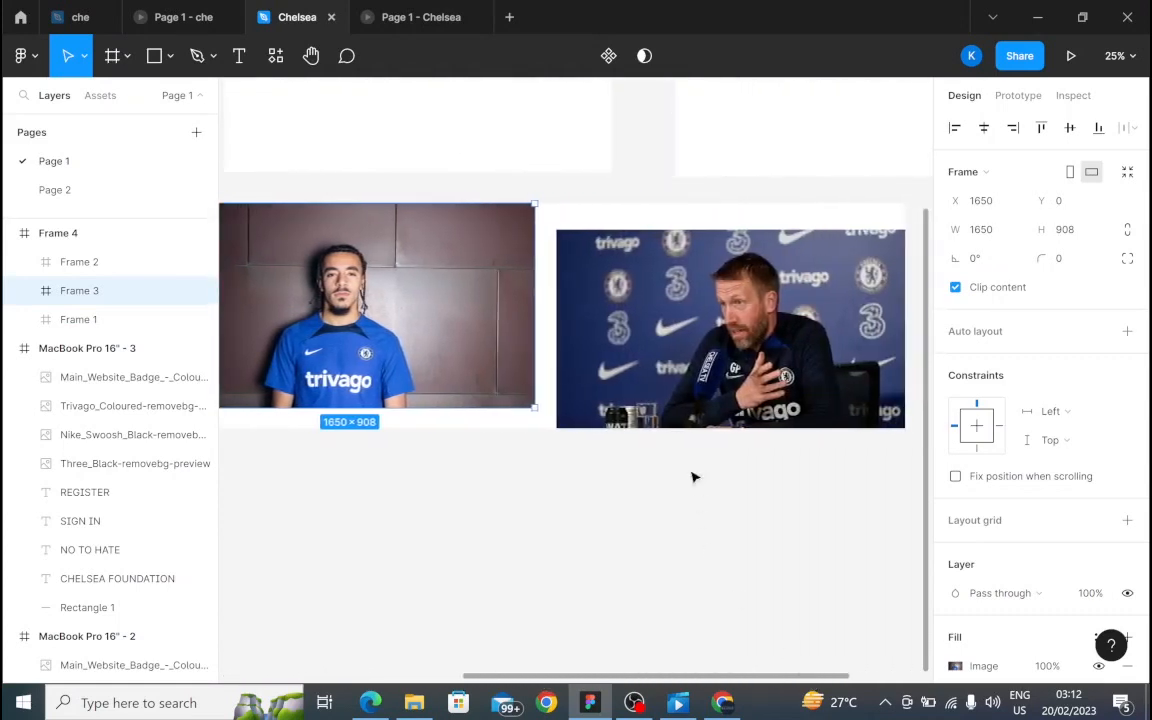
left_click_drag(709, 339, 688, 313)
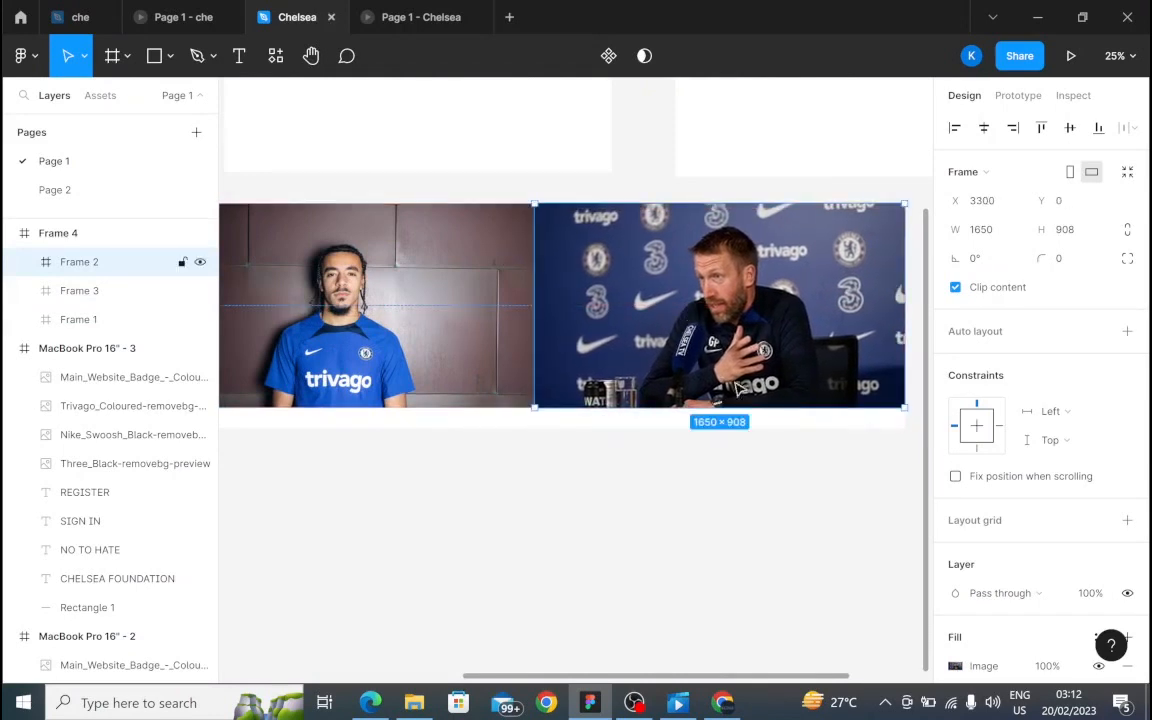
left_click(883, 432)
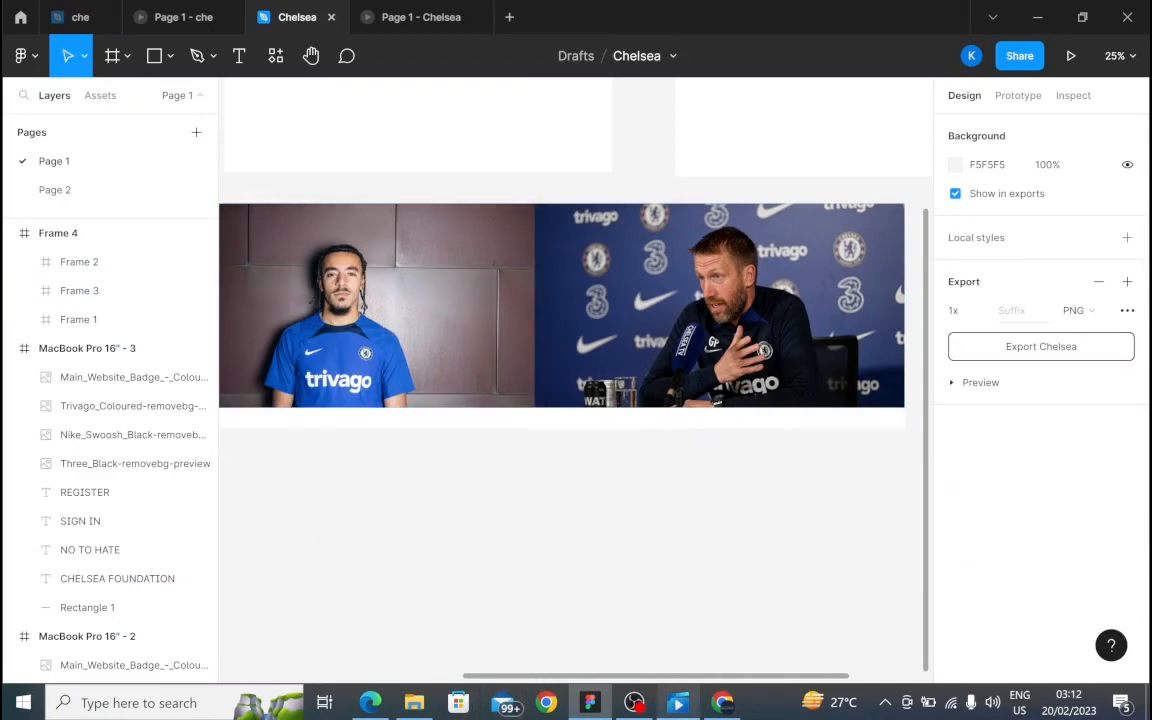
Group Frame 4 and shorten the group to a height of 900, removing the white strip below the photos.
left_click_drag(598, 678, 336, 673)
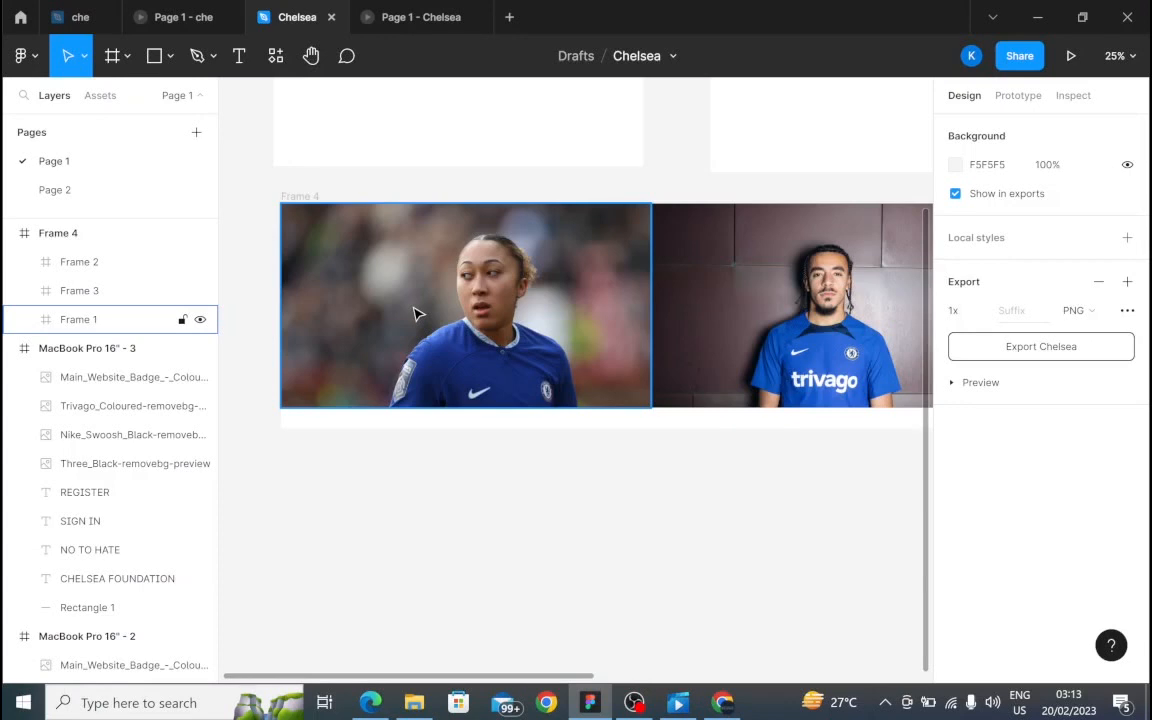
left_click(312, 196)
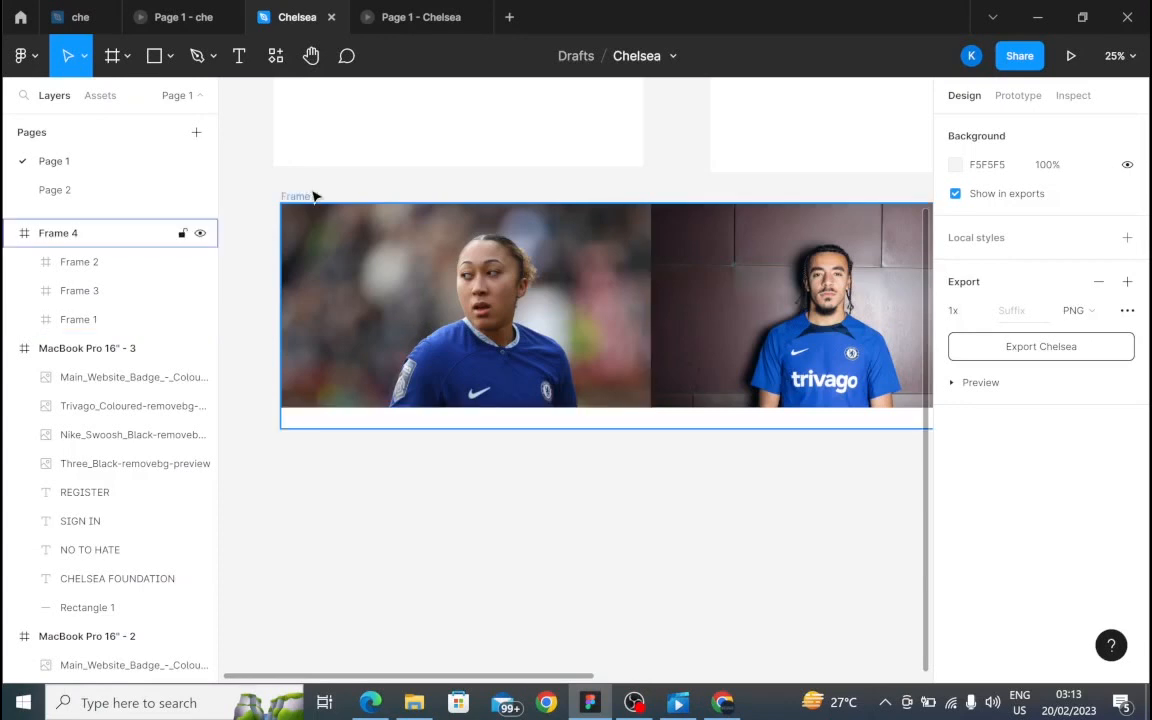
left_click(312, 196)
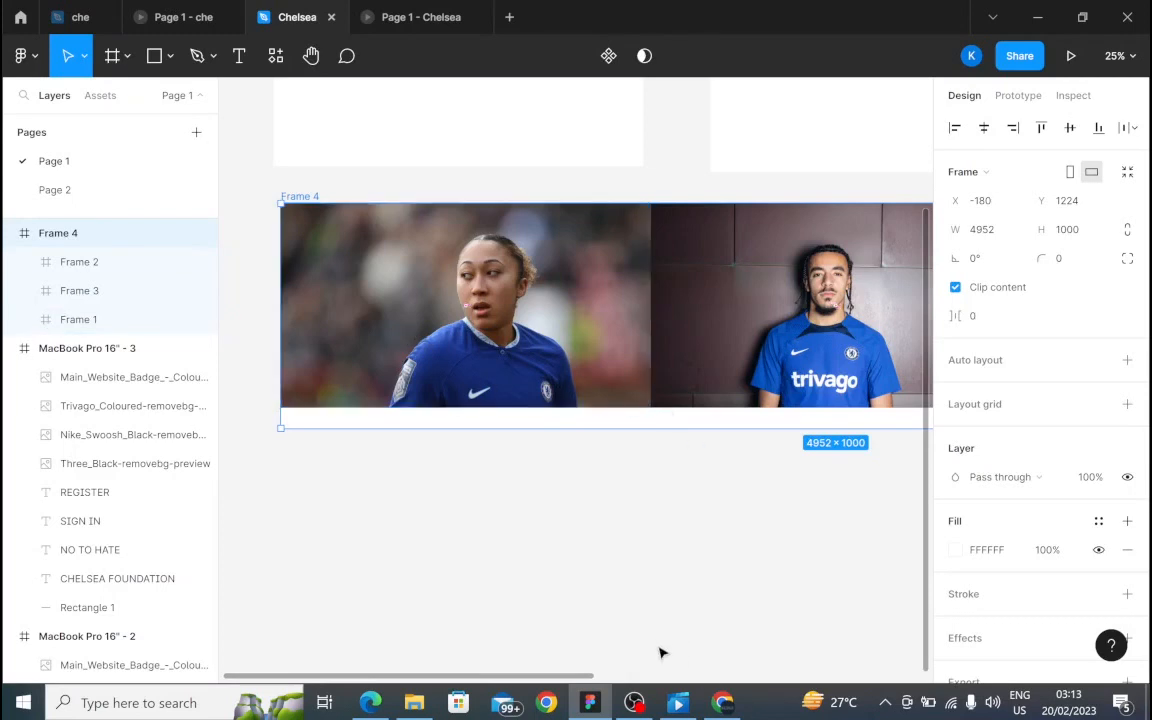
key("ctrl+g")
left_click_drag(301, 428, 319, 403)
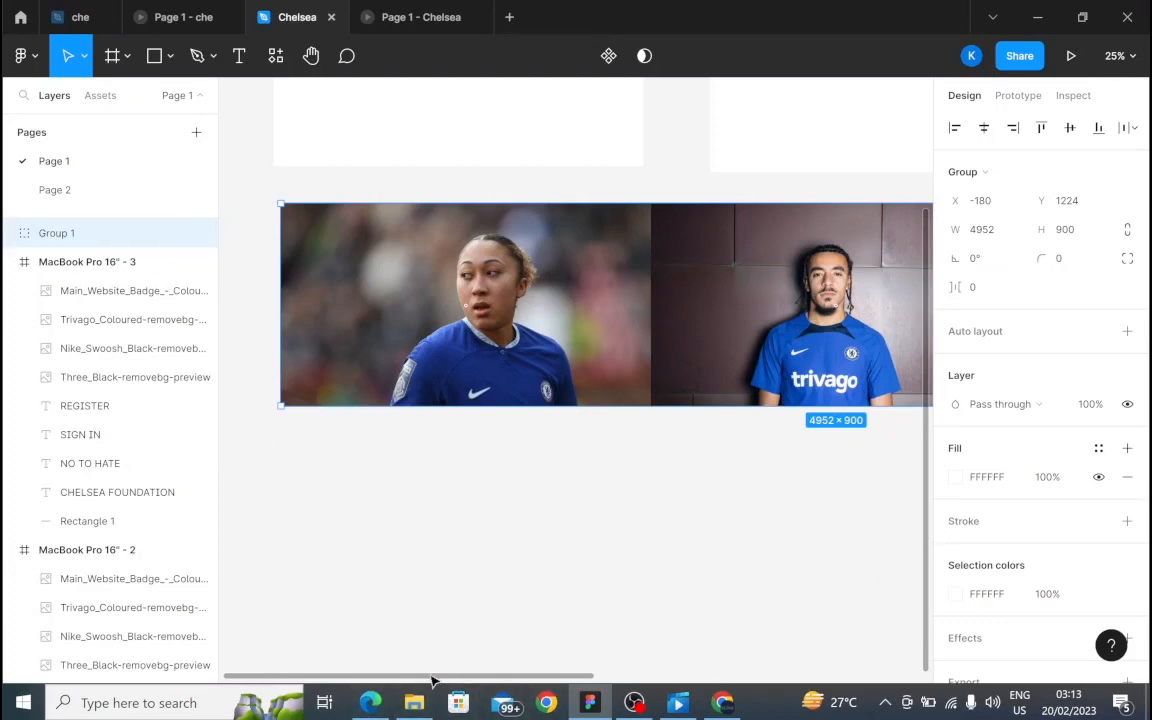
Copy the three-photo group and paste it into the MacBook Pro 16" - 1 frame.
left_click_drag(432, 680, 715, 711)
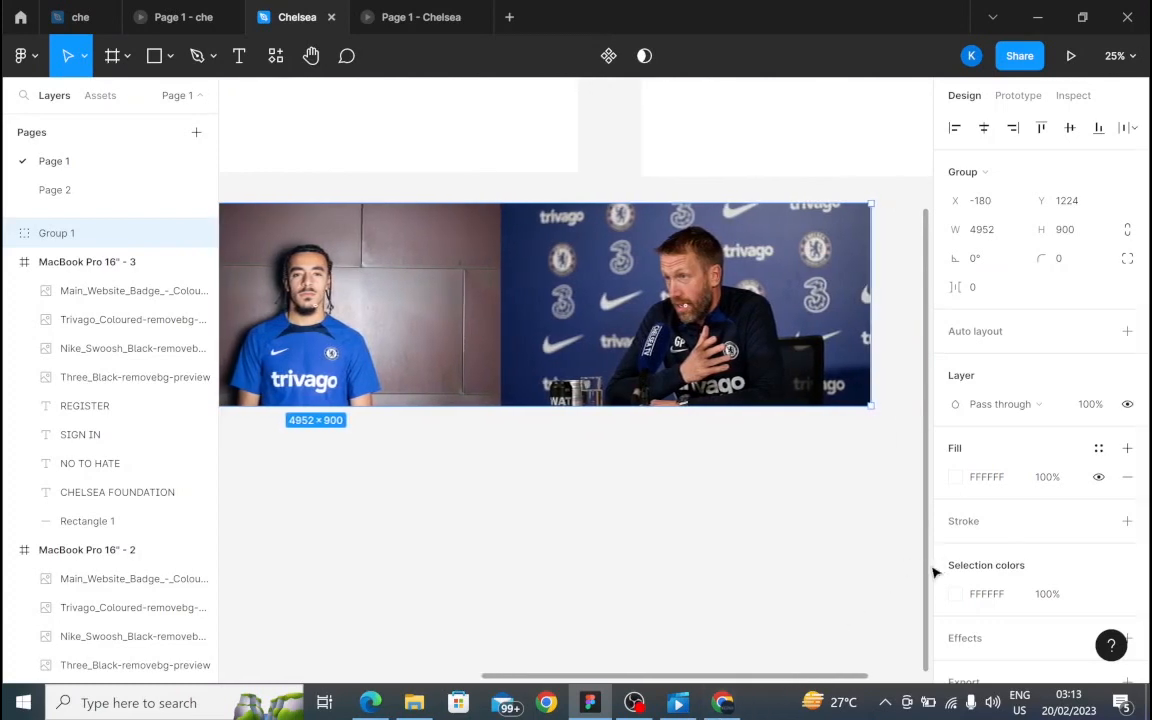
left_click_drag(927, 574, 997, 462)
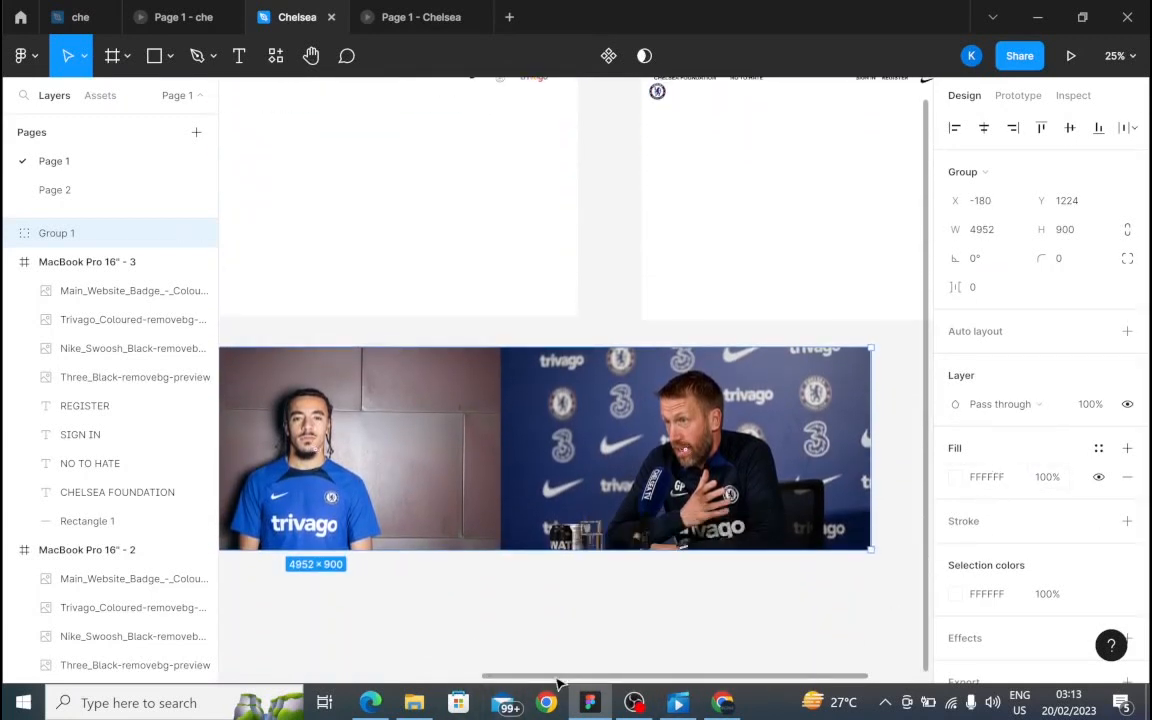
left_click_drag(555, 677, 298, 706)
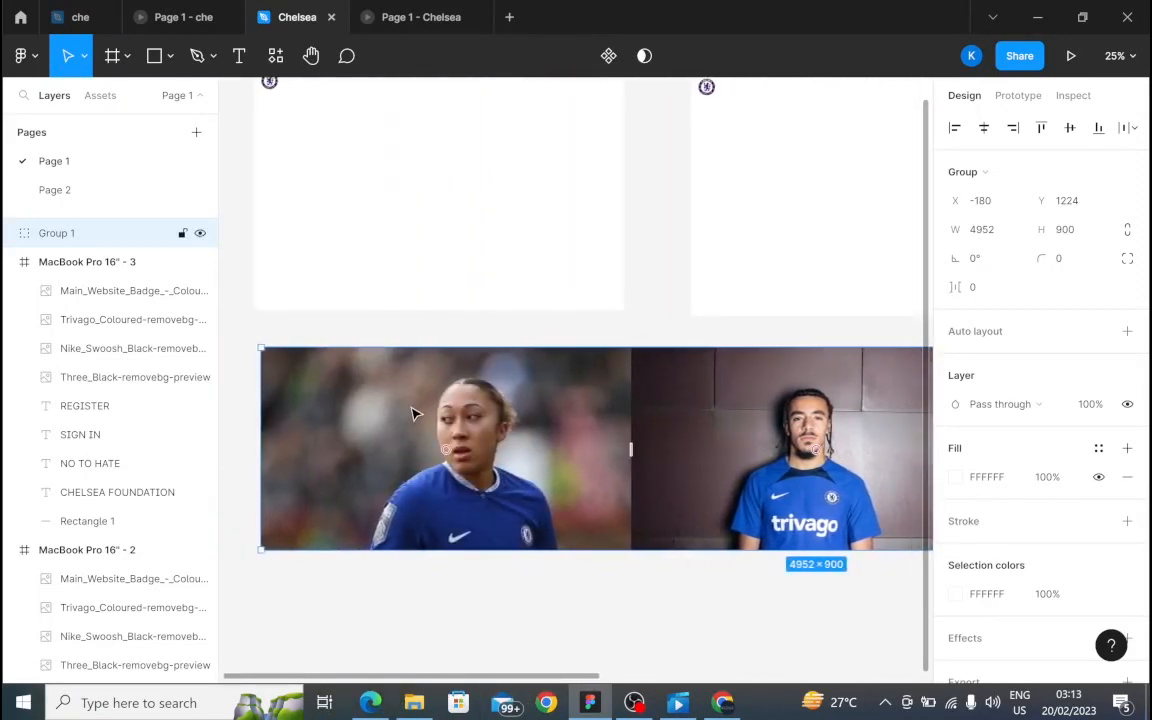
right_click(408, 413)
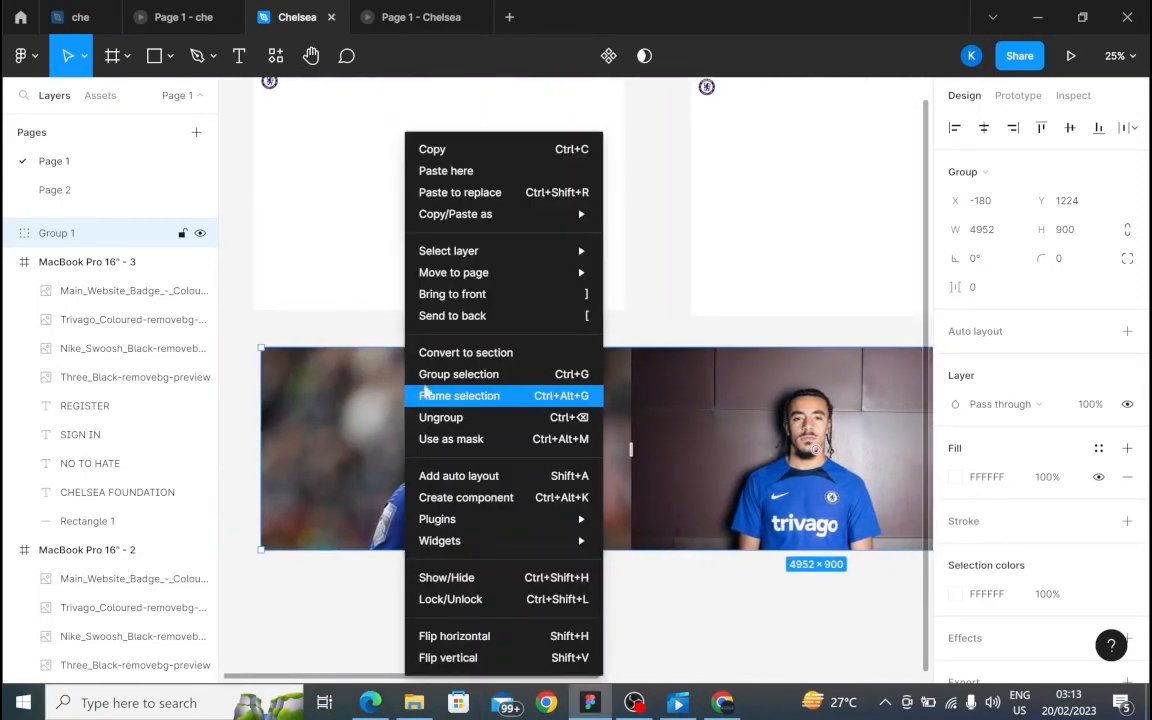
left_click(428, 150)
right_click(380, 221)
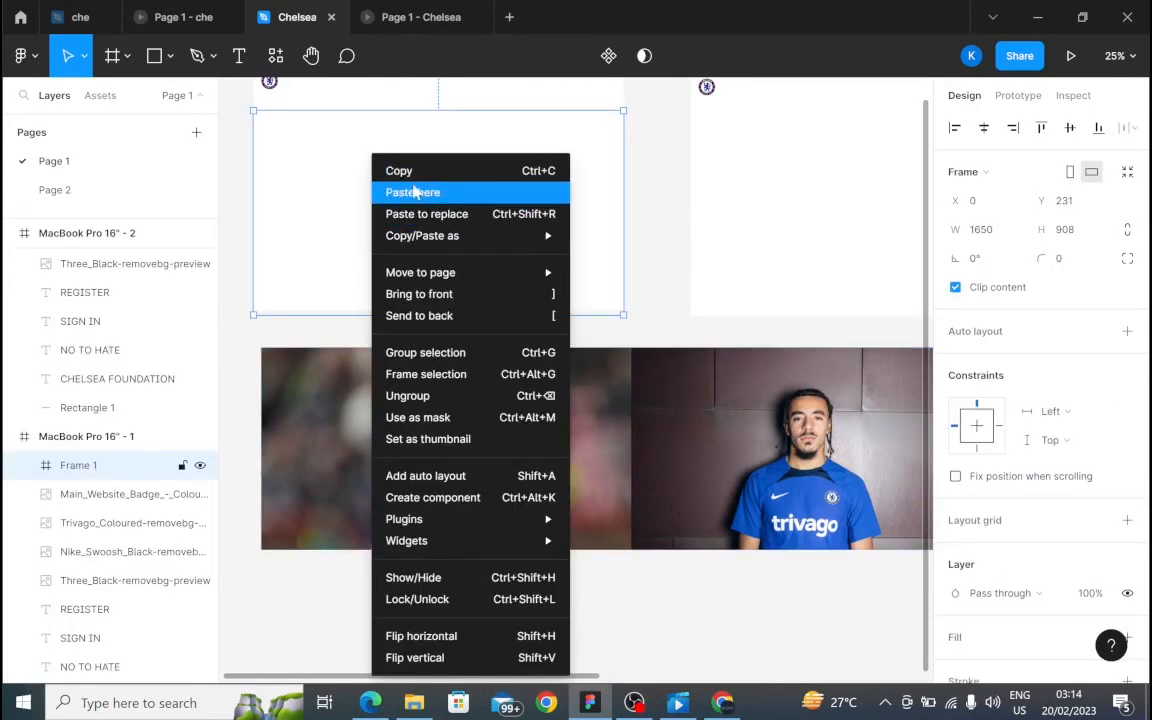
left_click(415, 192)
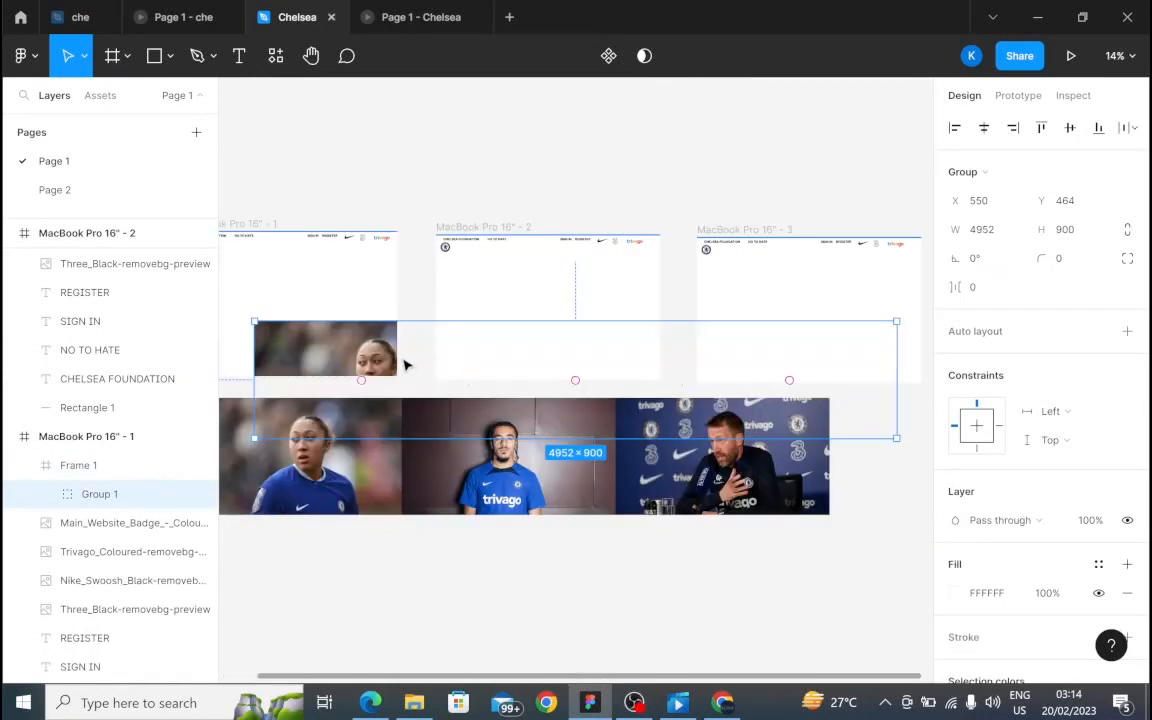
Position the pasted group at X 26, Y 239 in MacBook Pro 16" - 1 so the first photo shows below the header.
left_click_drag(404, 363, 355, 298)
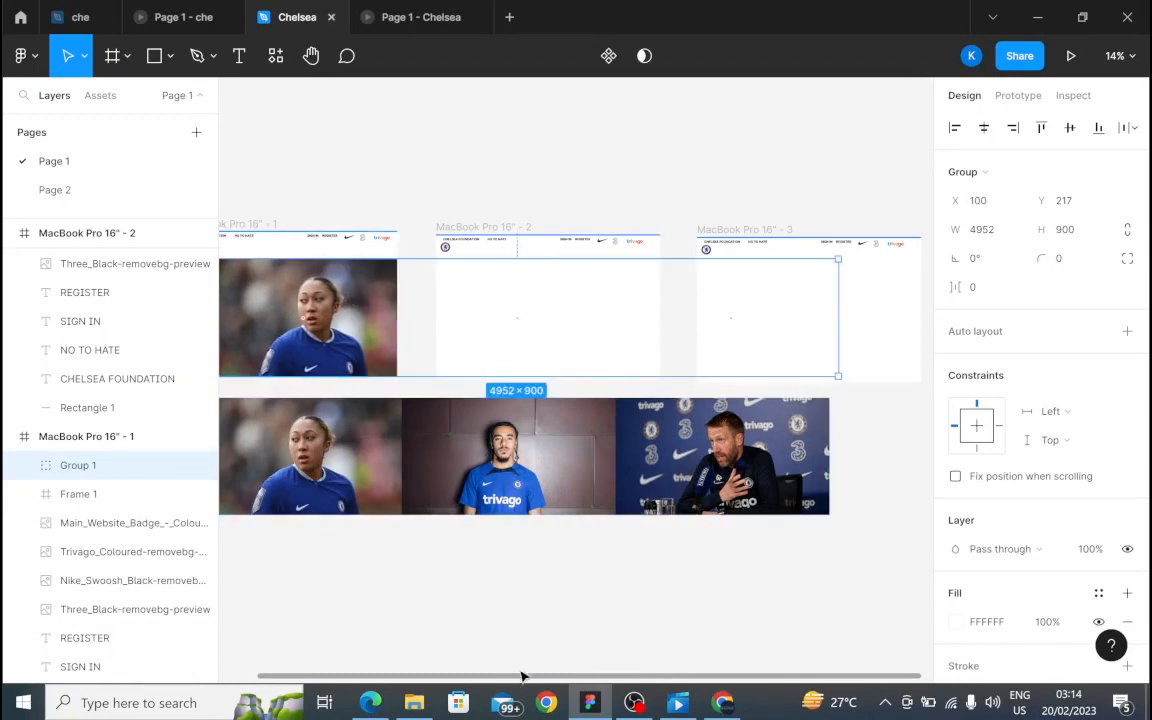
left_click_drag(500, 676, 375, 703)
left_click_drag(500, 310, 487, 330)
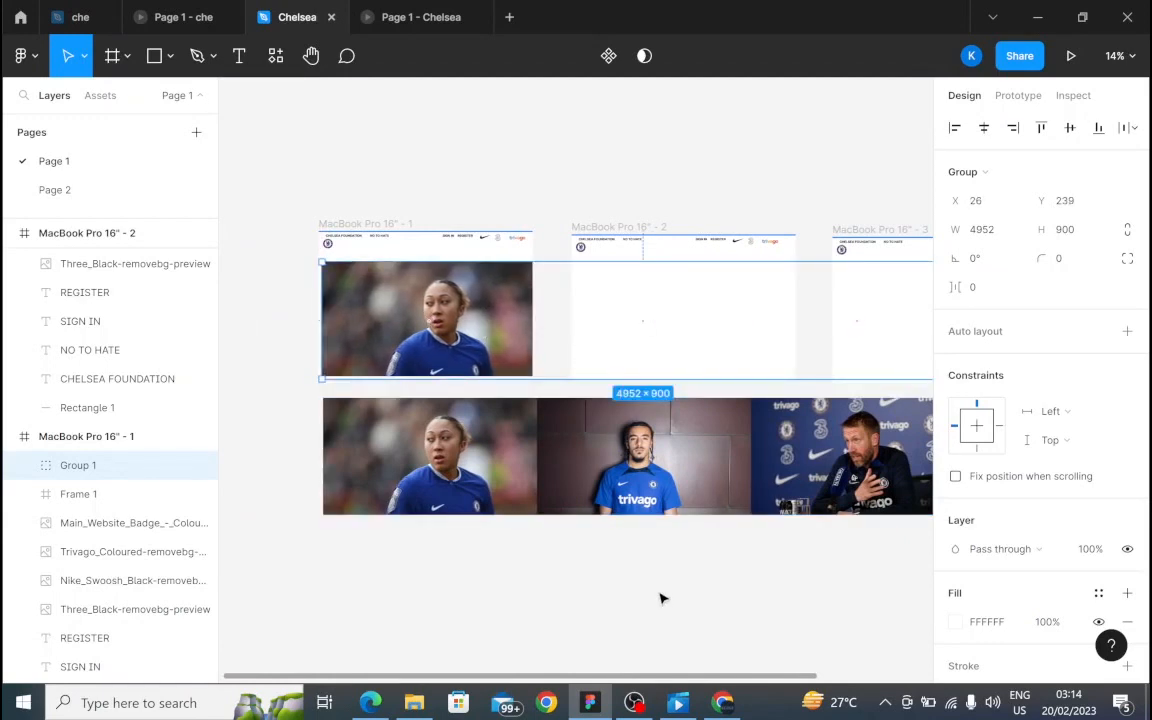
Copy the photo group into MacBook Pro 16" - 2 and shift it so the second photo shows in the frame.
right_click(637, 476)
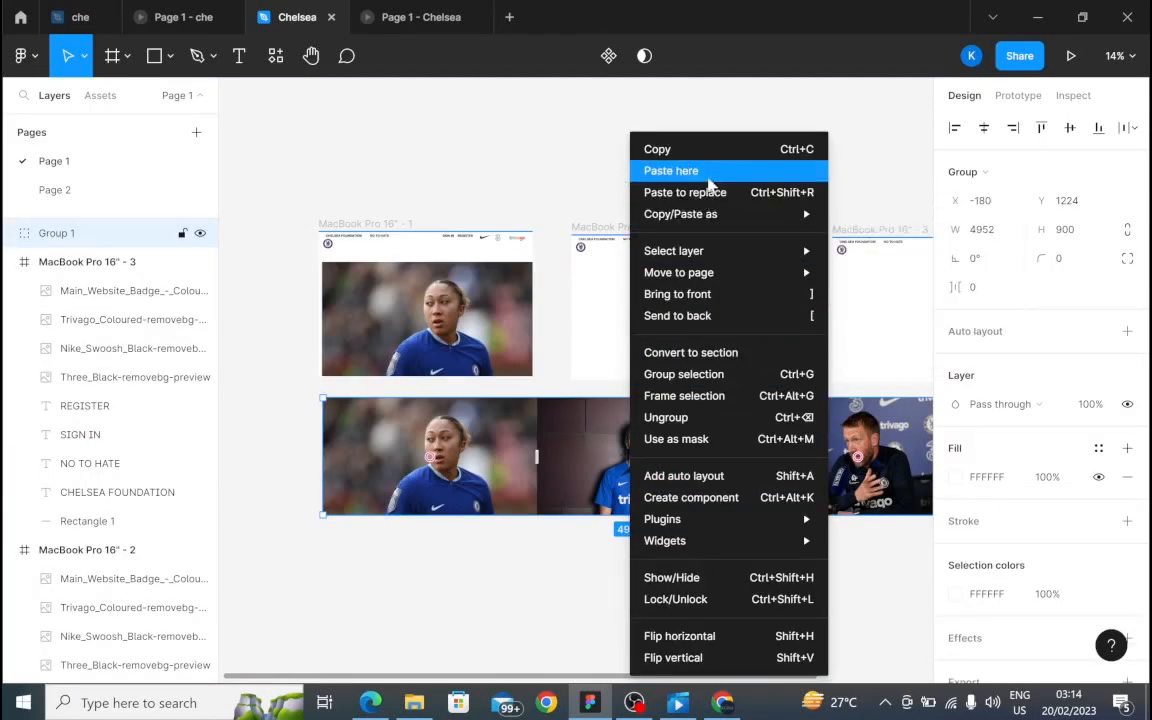
left_click(684, 160)
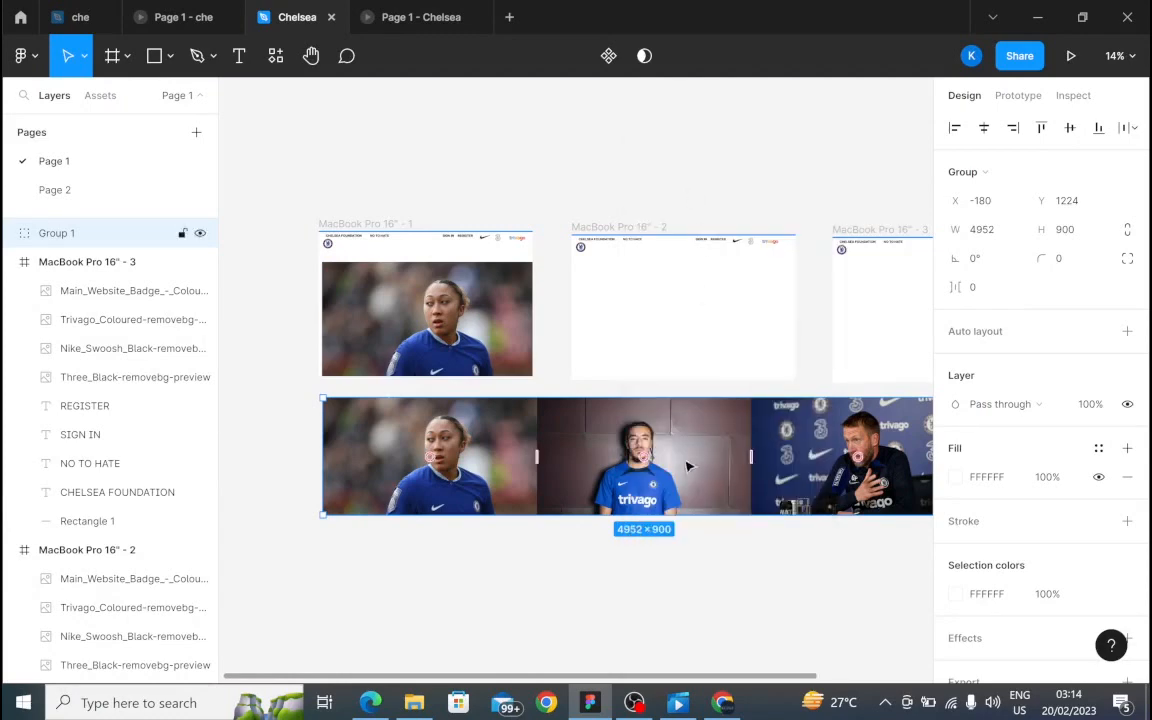
right_click(644, 320)
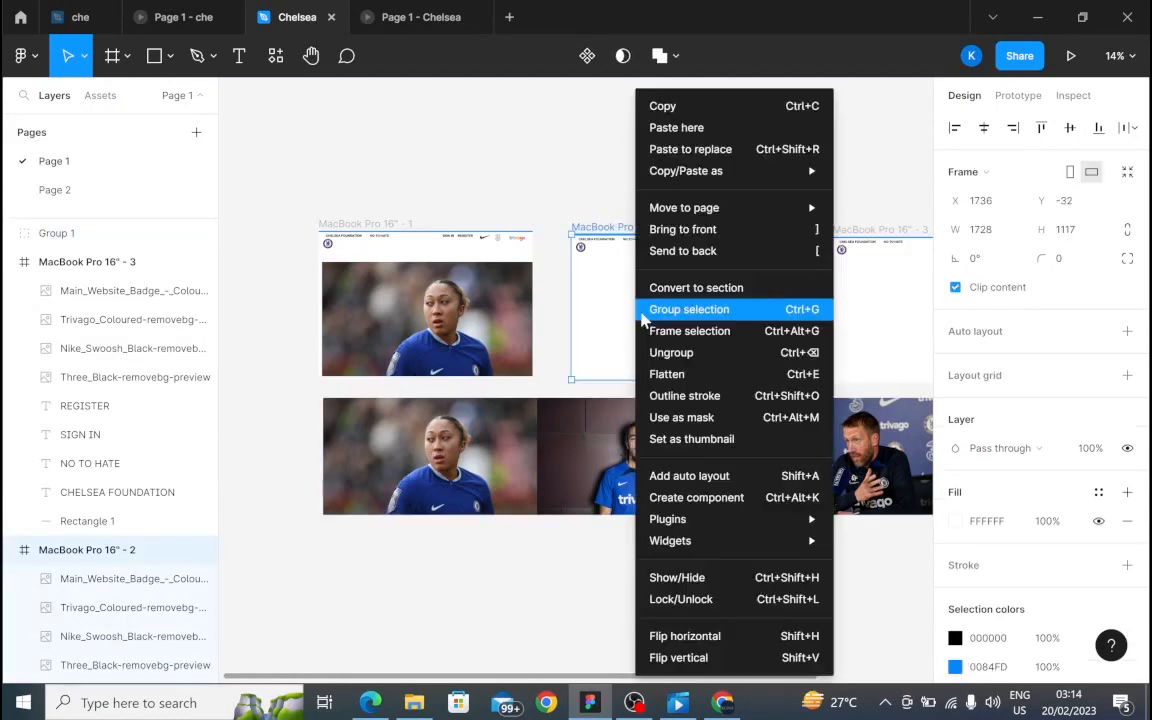
left_click(662, 129)
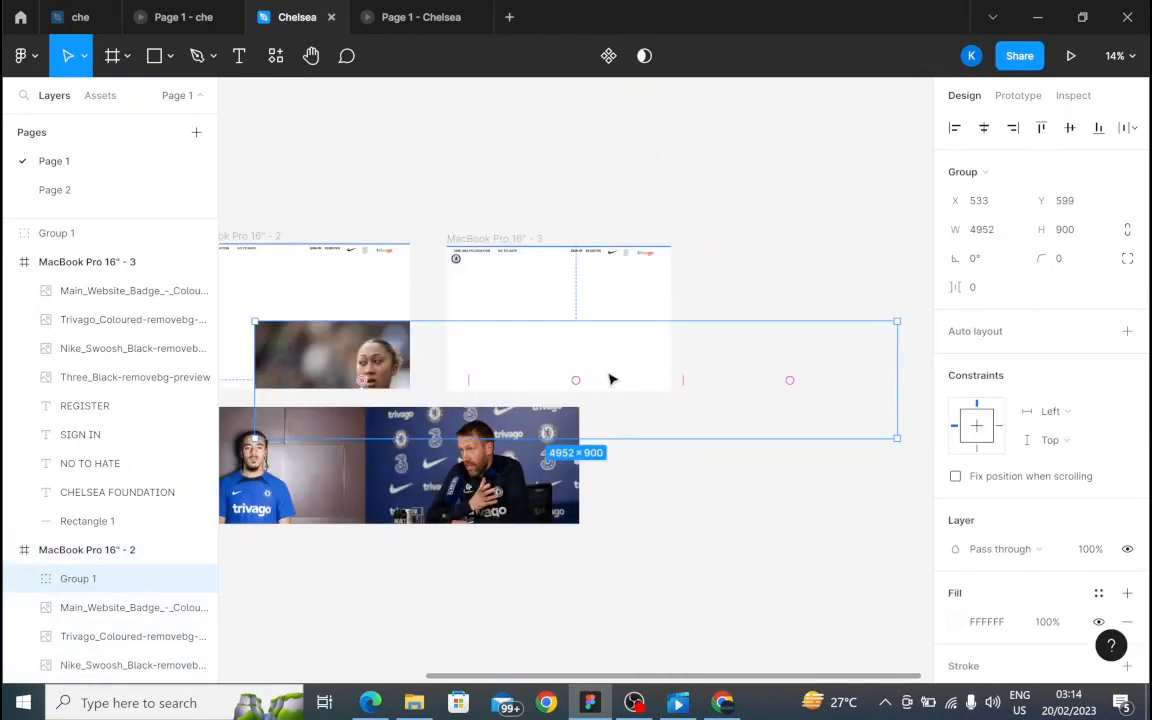
left_click_drag(599, 375, 548, 355)
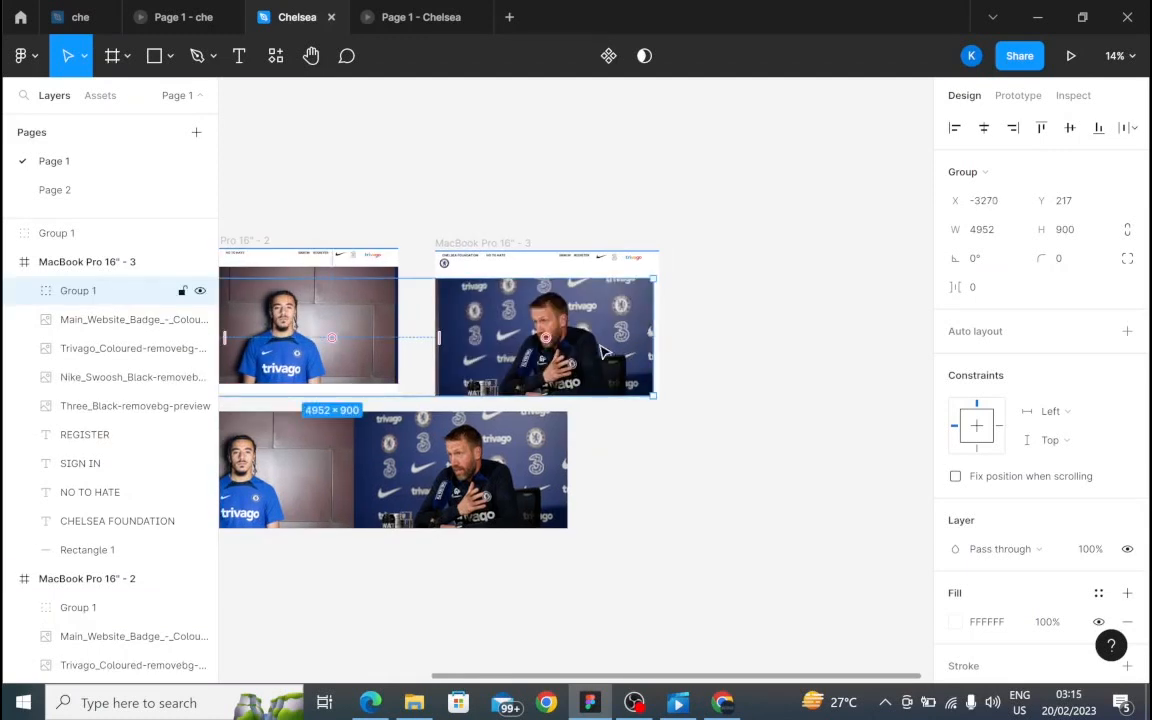
Move the photo group in MacBook Pro 16" - 3 to X -3263, Y 188 and stretch its width to 4991.
left_click_drag(567, 367, 561, 370)
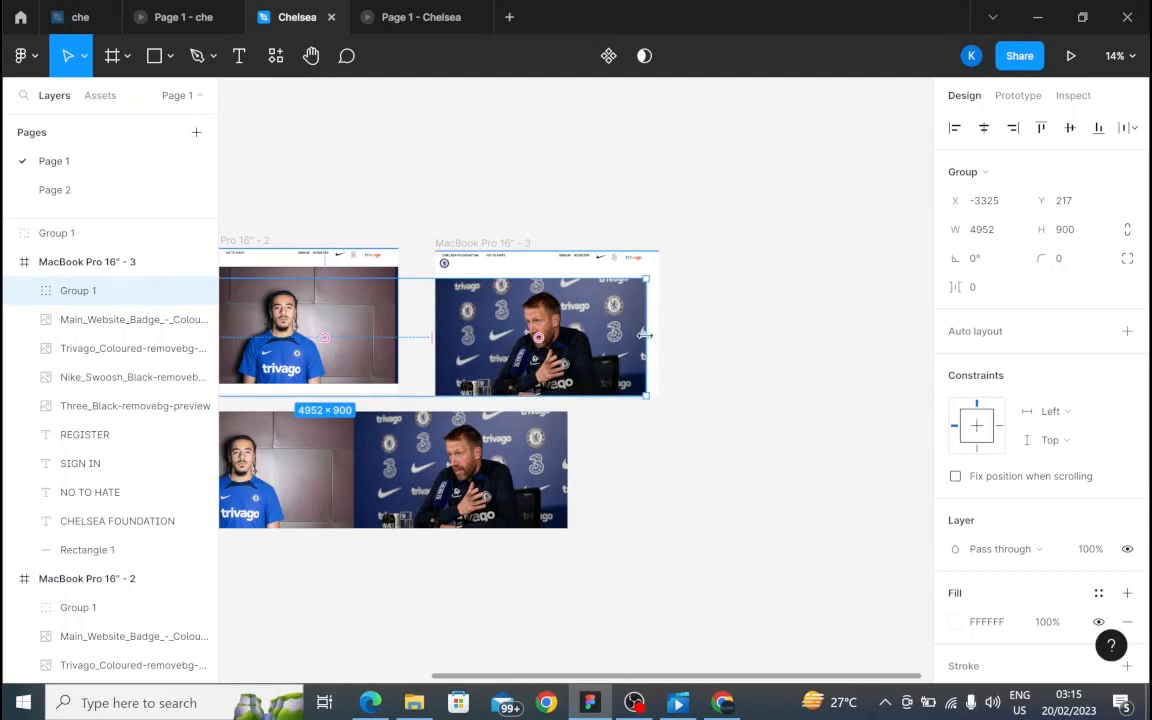
left_click_drag(650, 333, 656, 334)
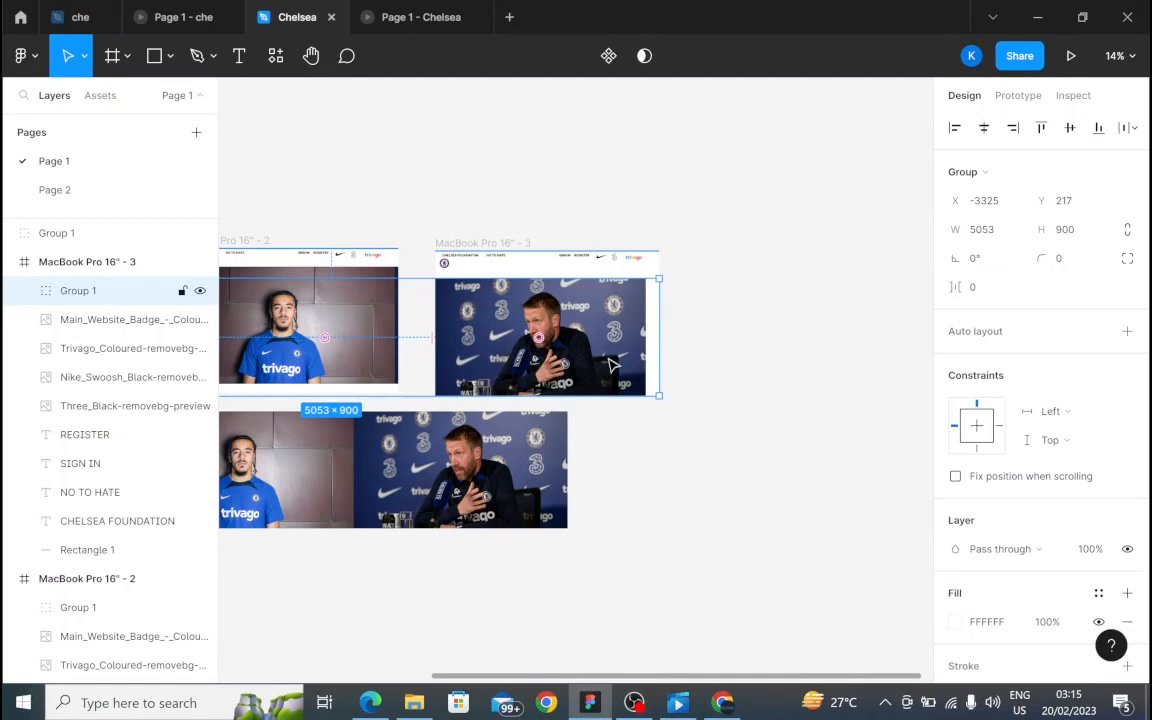
left_click_drag(612, 366, 597, 352)
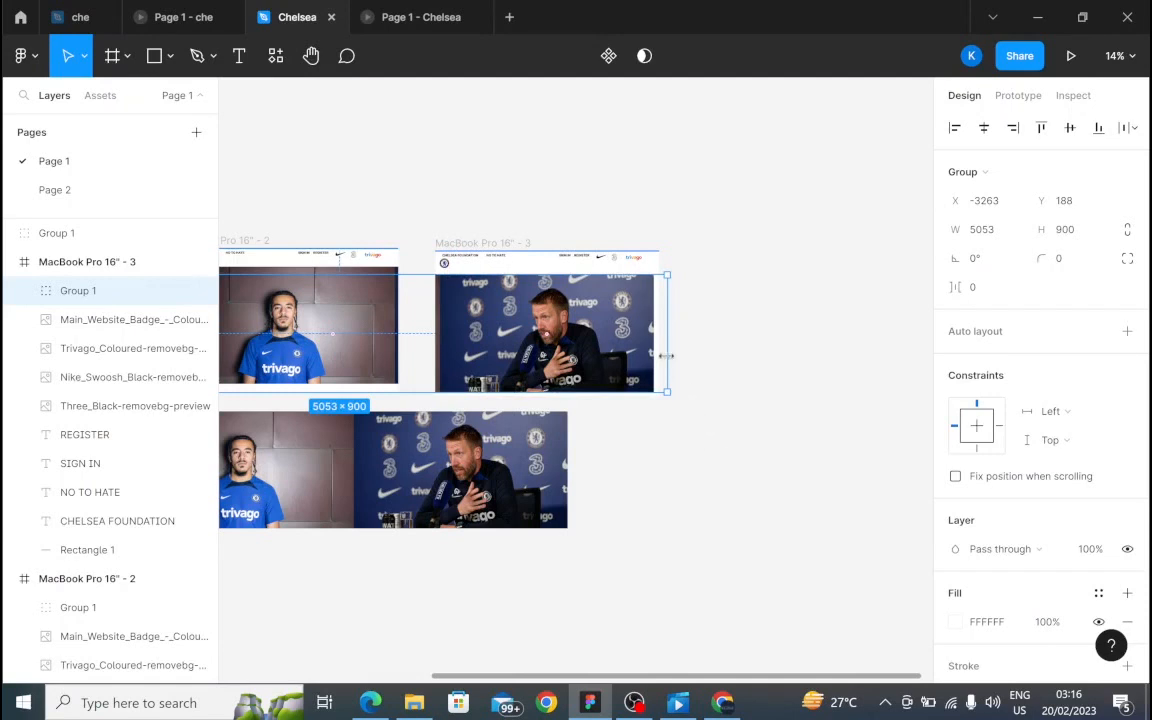
left_click_drag(667, 340, 658, 341)
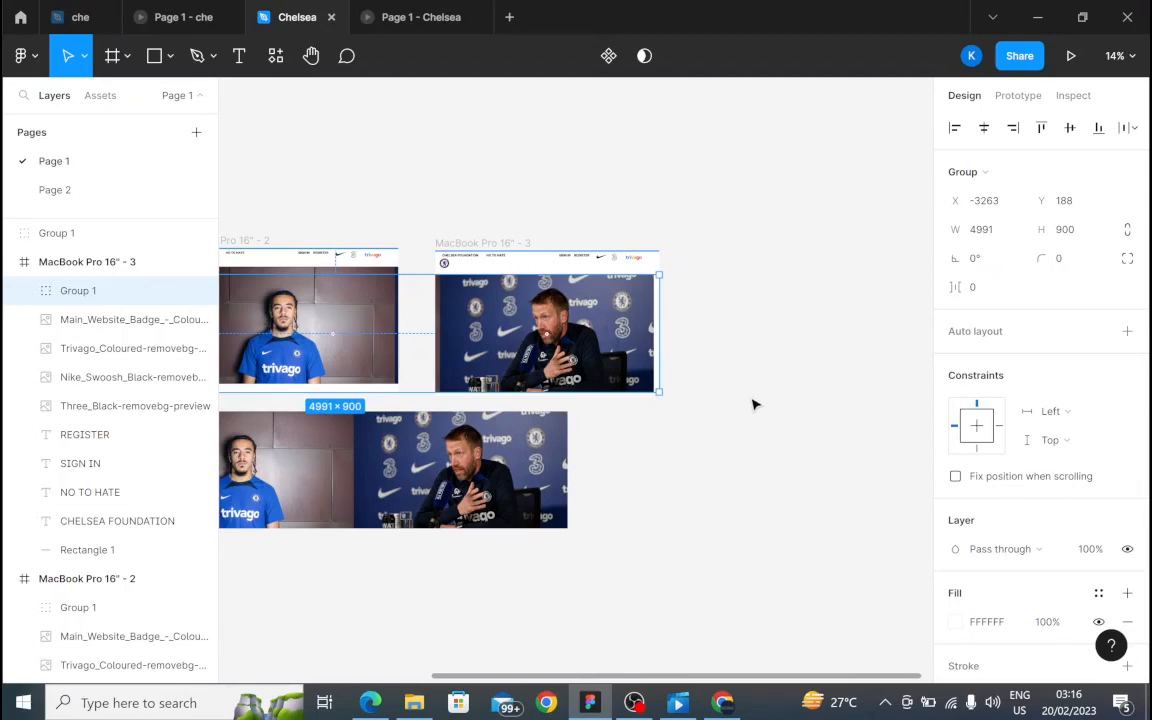
Set the width of the photo group in MacBook Pro 16" - 3 to 4995.
left_click(1004, 237)
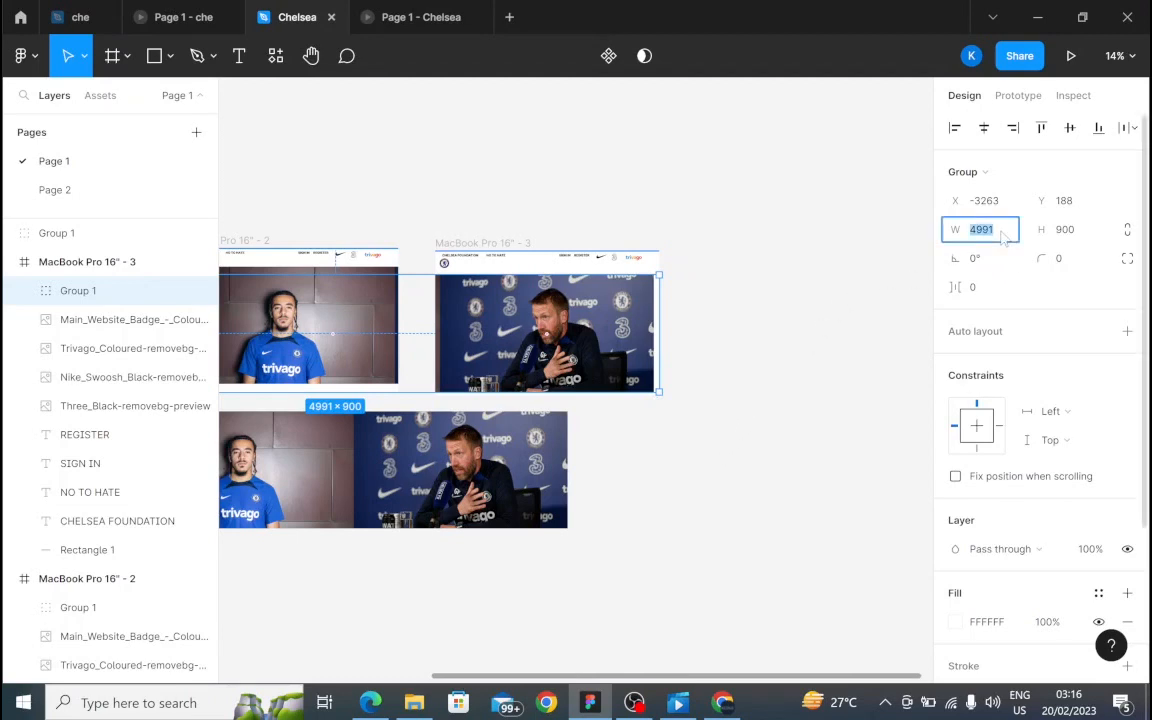
left_click(1004, 235)
key("Return")
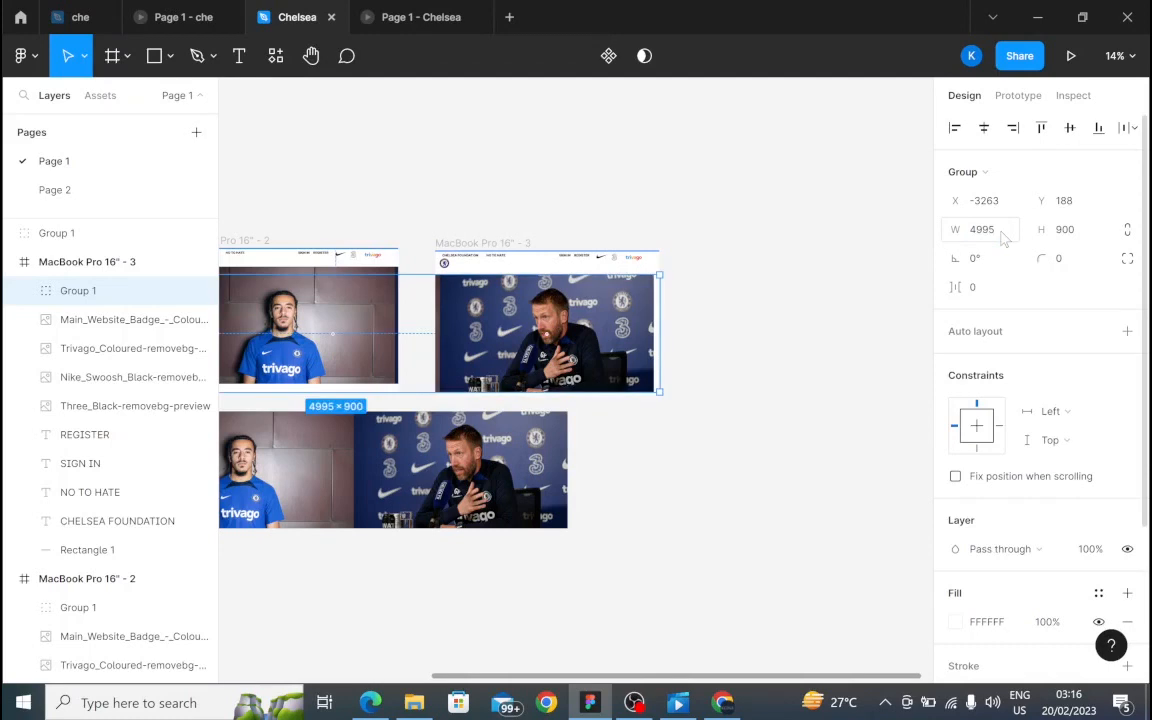
left_click(796, 559)
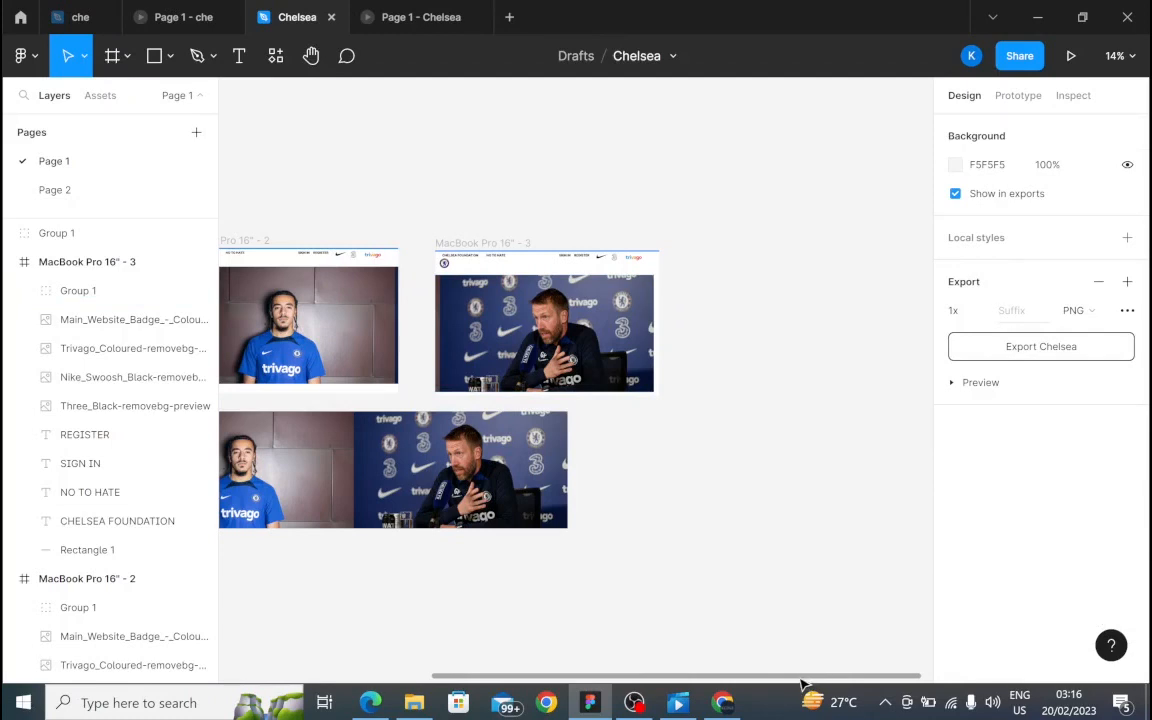
Set MacBook Pro 16" - 1 as the prototype's flow starting point.
scroll(800, 682, "left", 10)
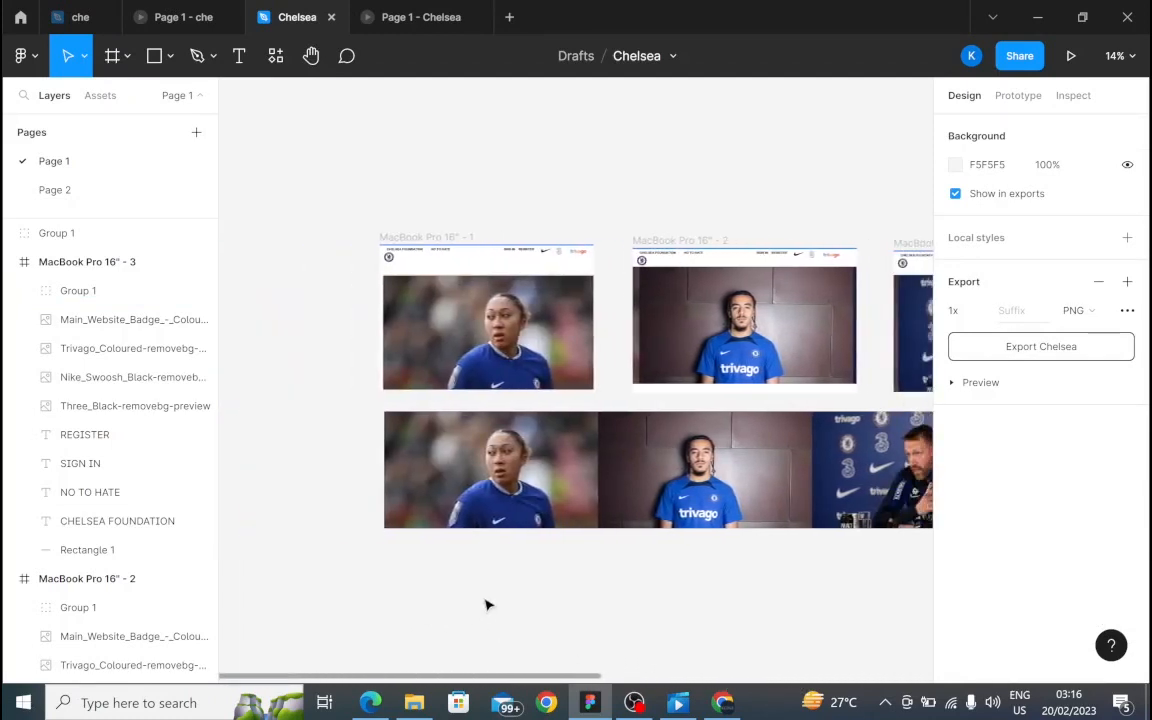
scroll(615, 612, "left", 3)
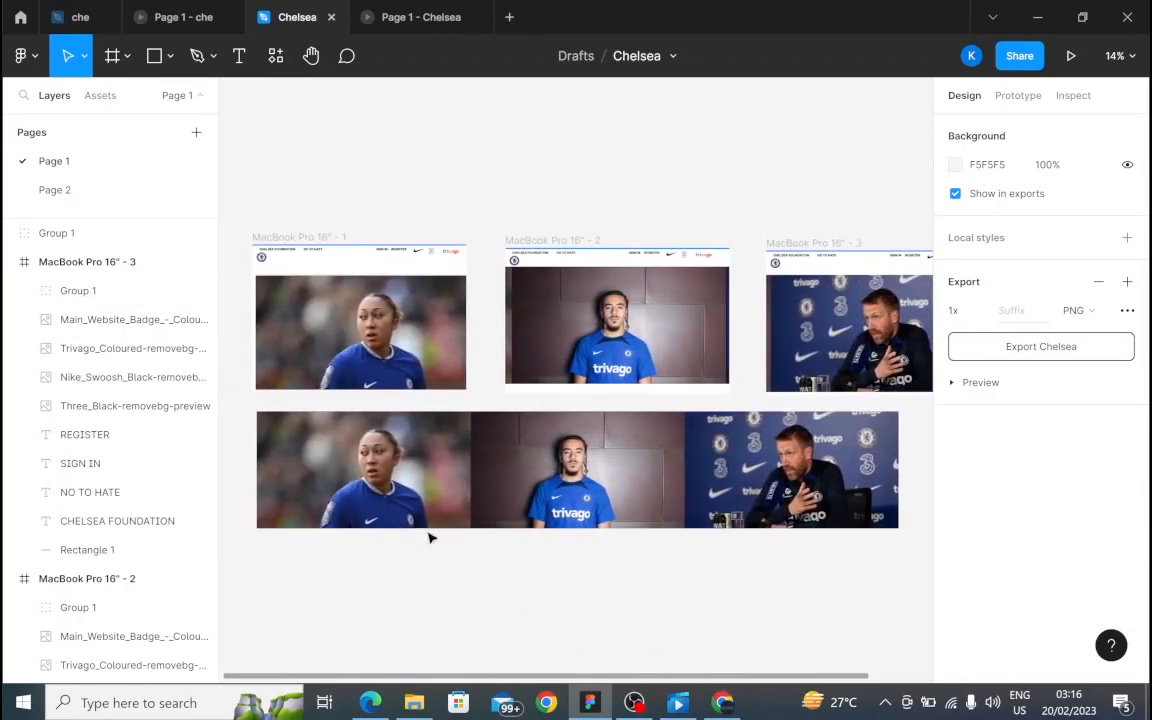
left_click(381, 500)
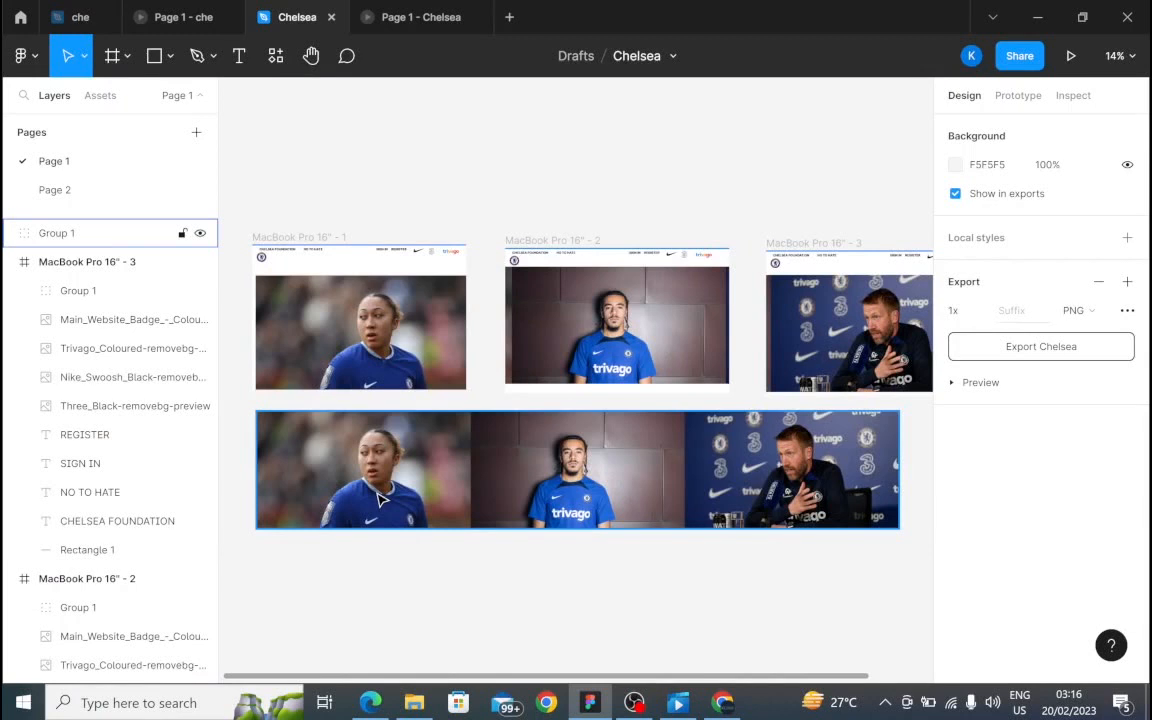
left_click(381, 500)
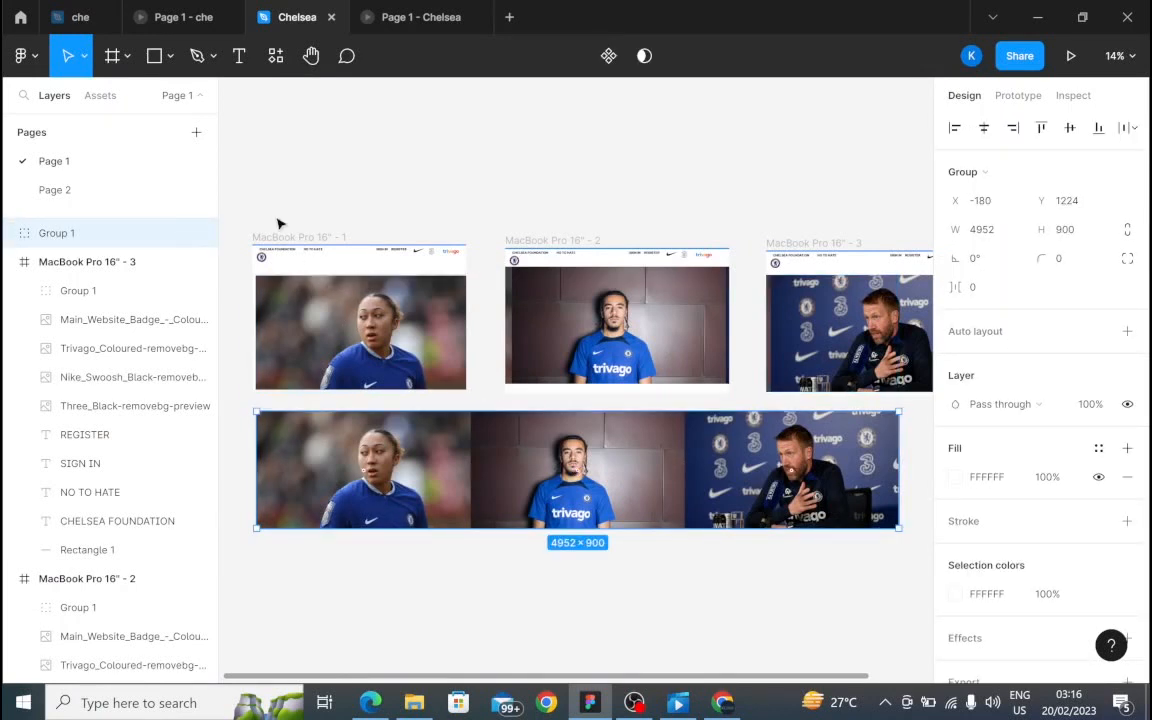
left_click(288, 240)
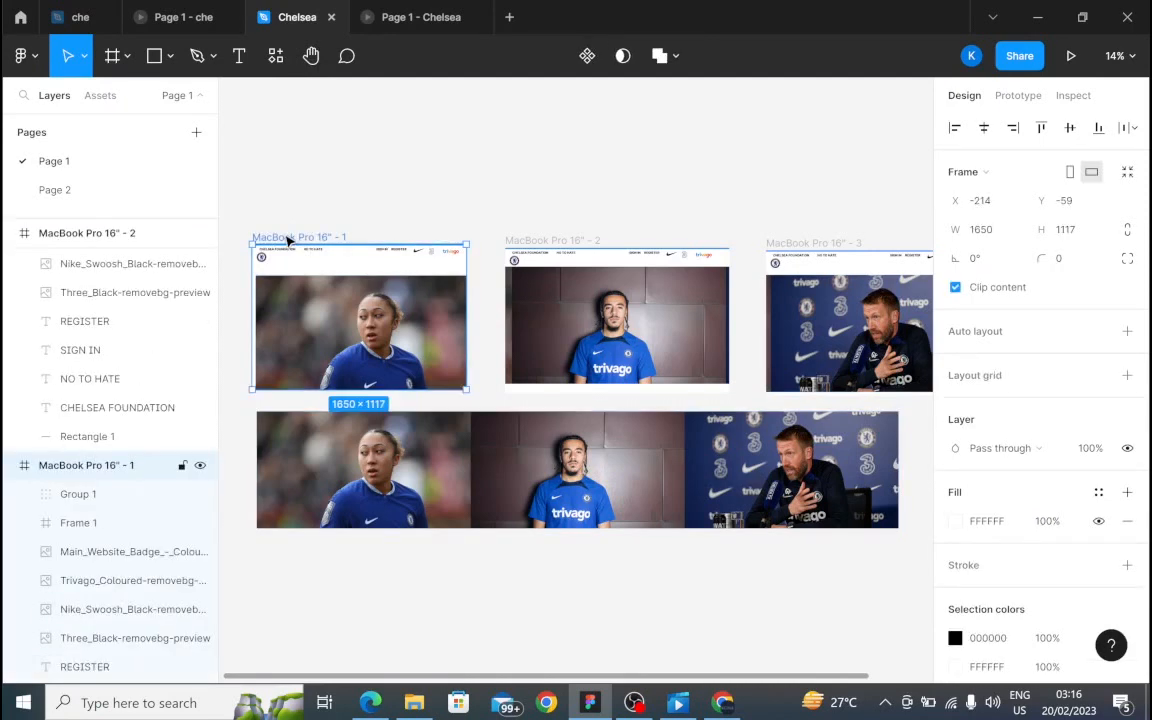
left_click(1018, 97)
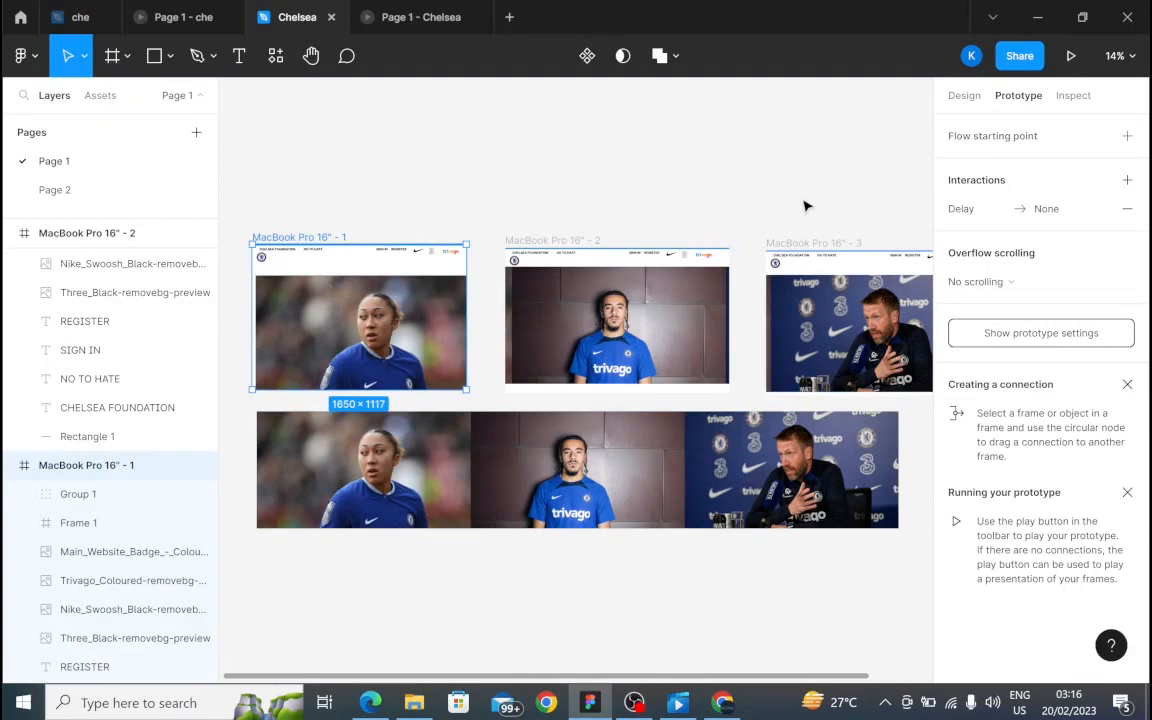
left_click(1127, 137)
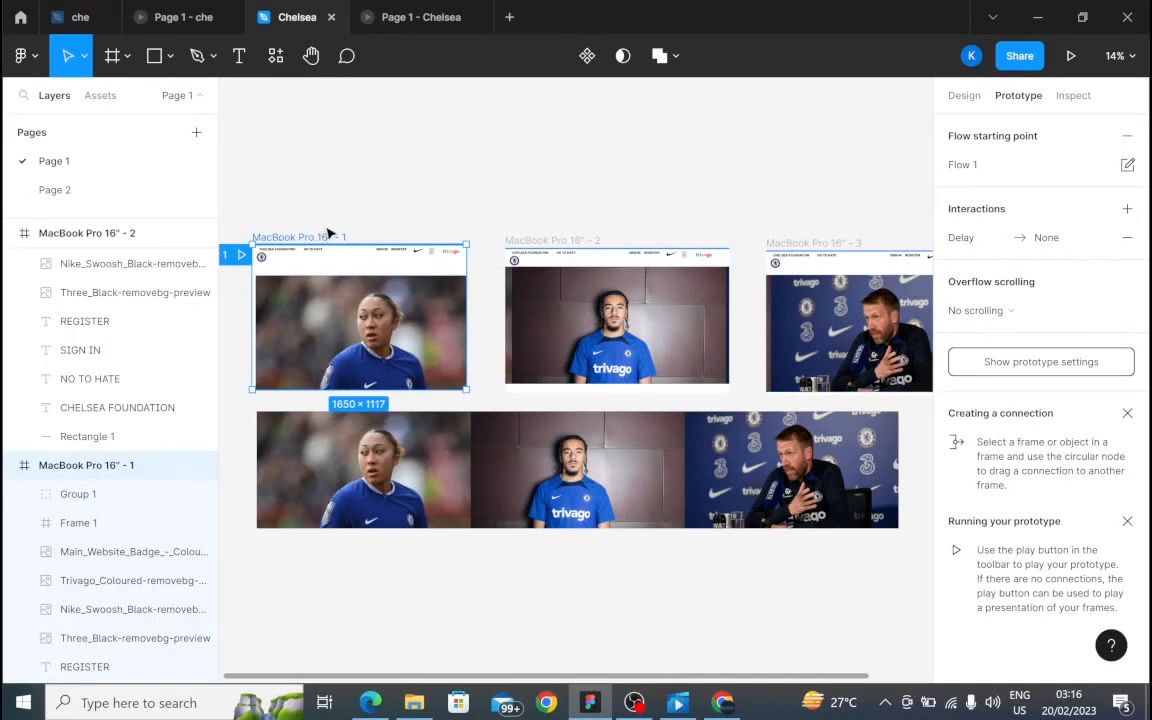
left_click(973, 249)
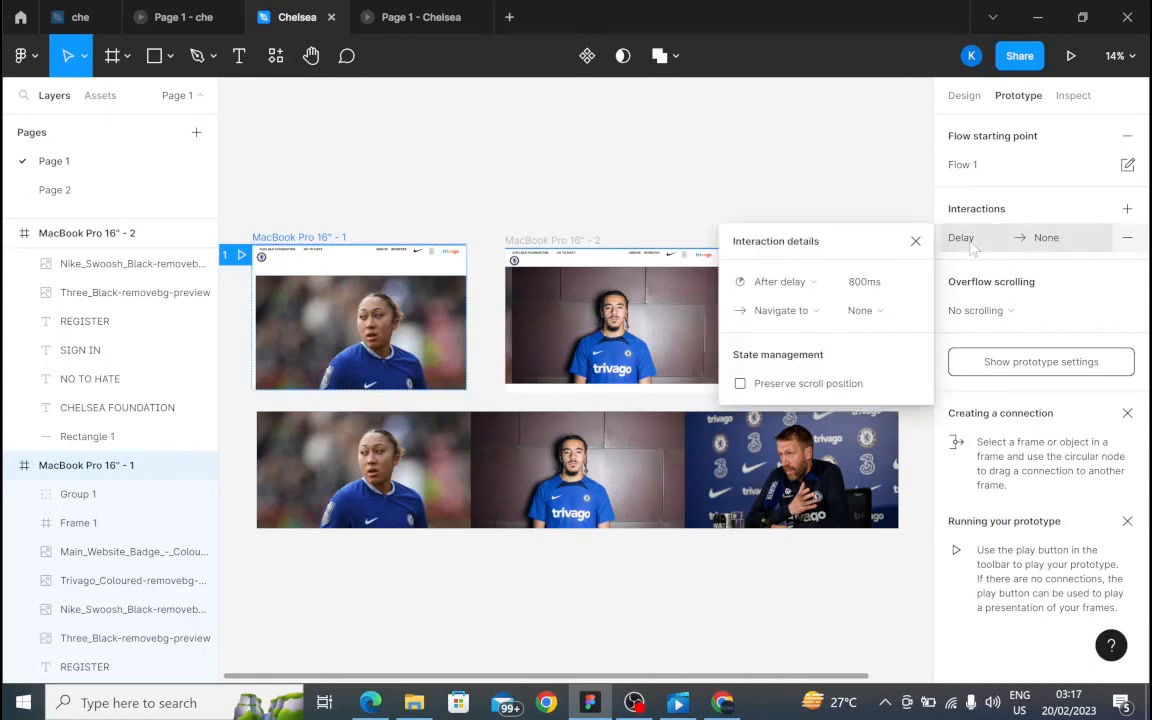
left_click(831, 292)
left_click(890, 122)
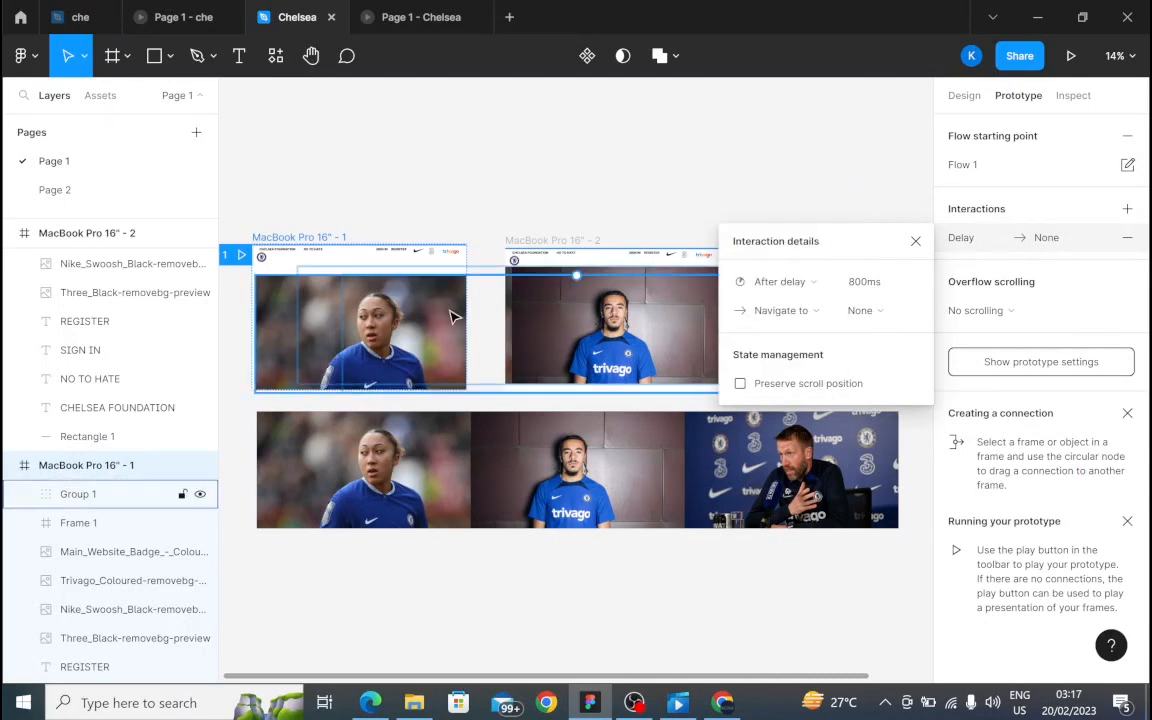
left_click(298, 237)
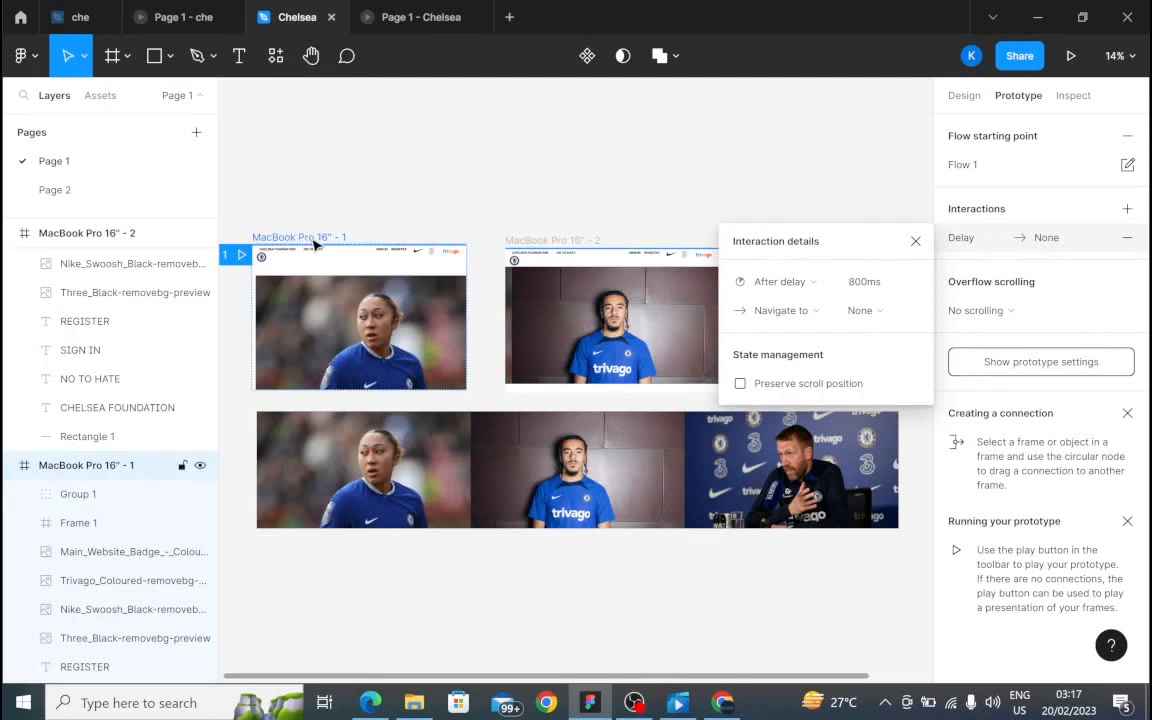
left_click(314, 244)
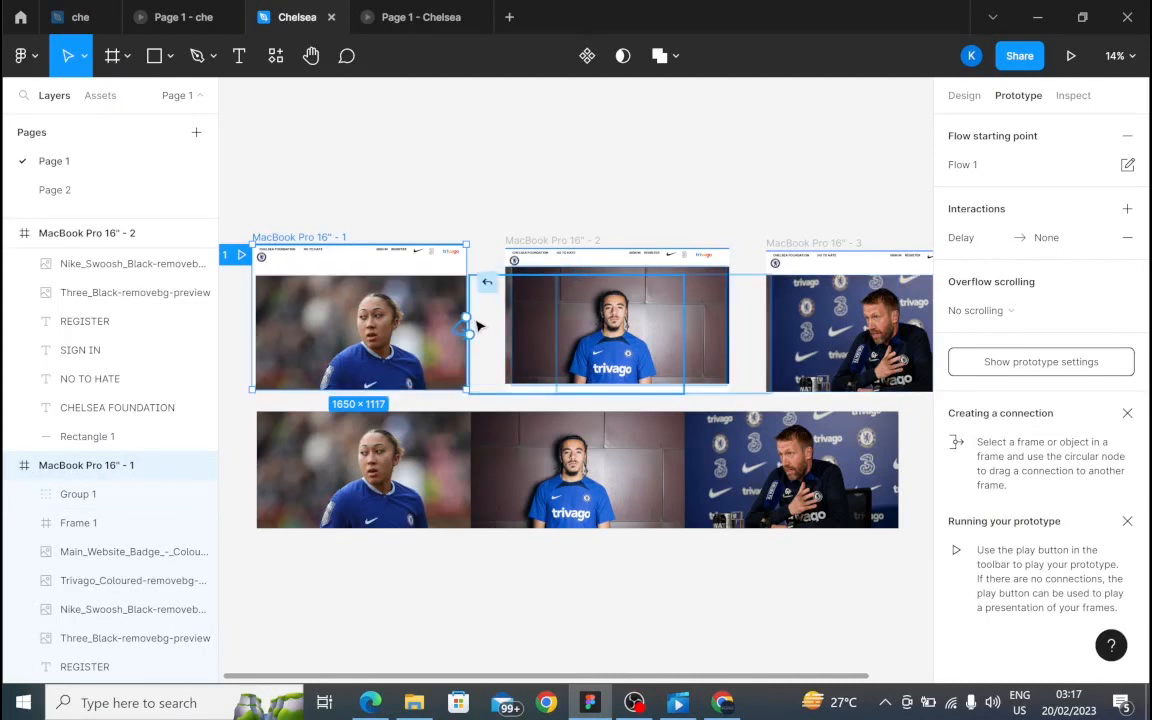
left_click_drag(466, 318, 528, 333)
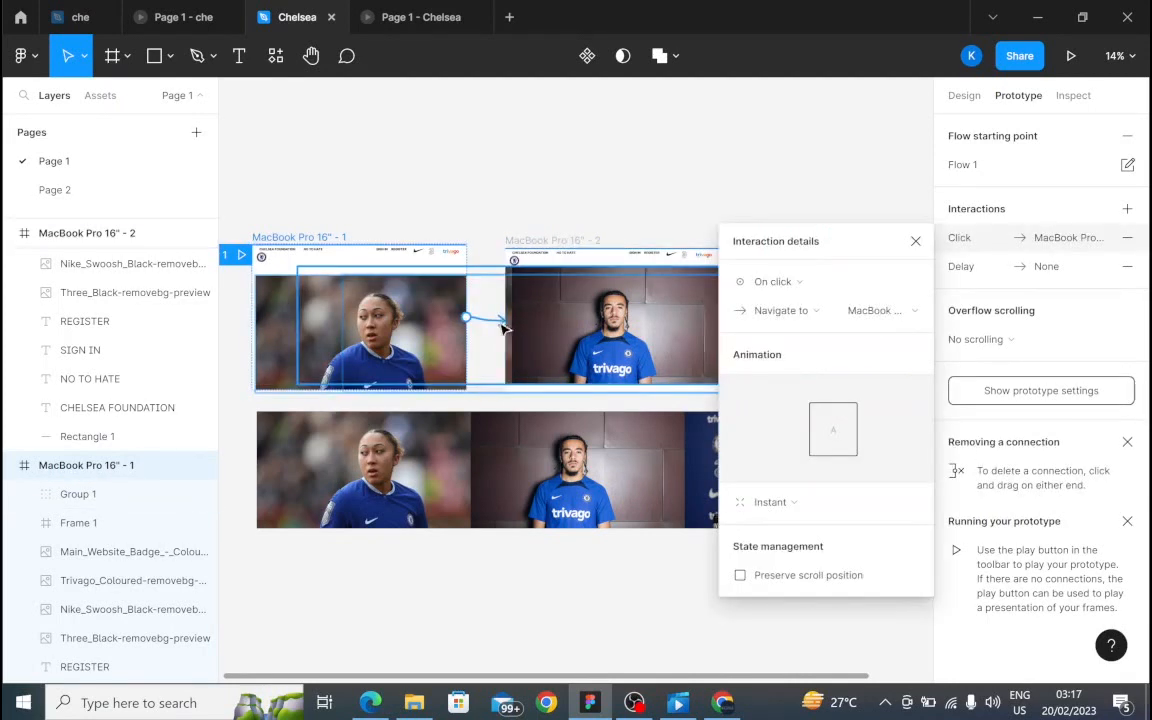
left_click(785, 284)
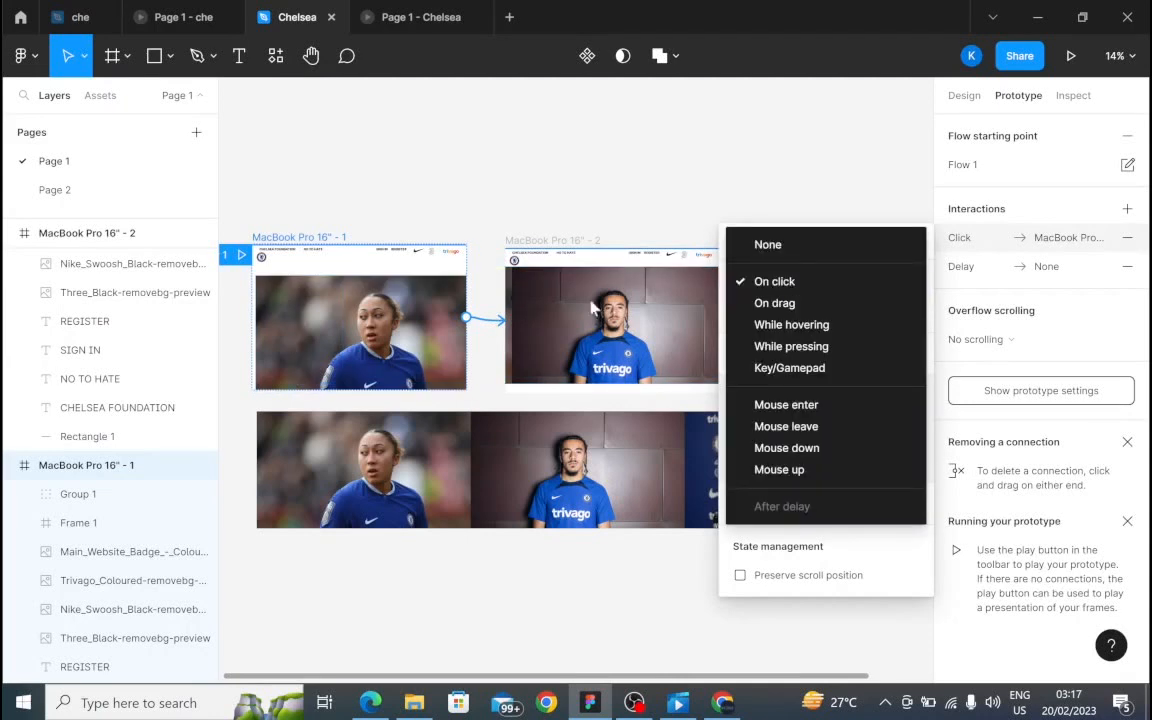
left_click(790, 245)
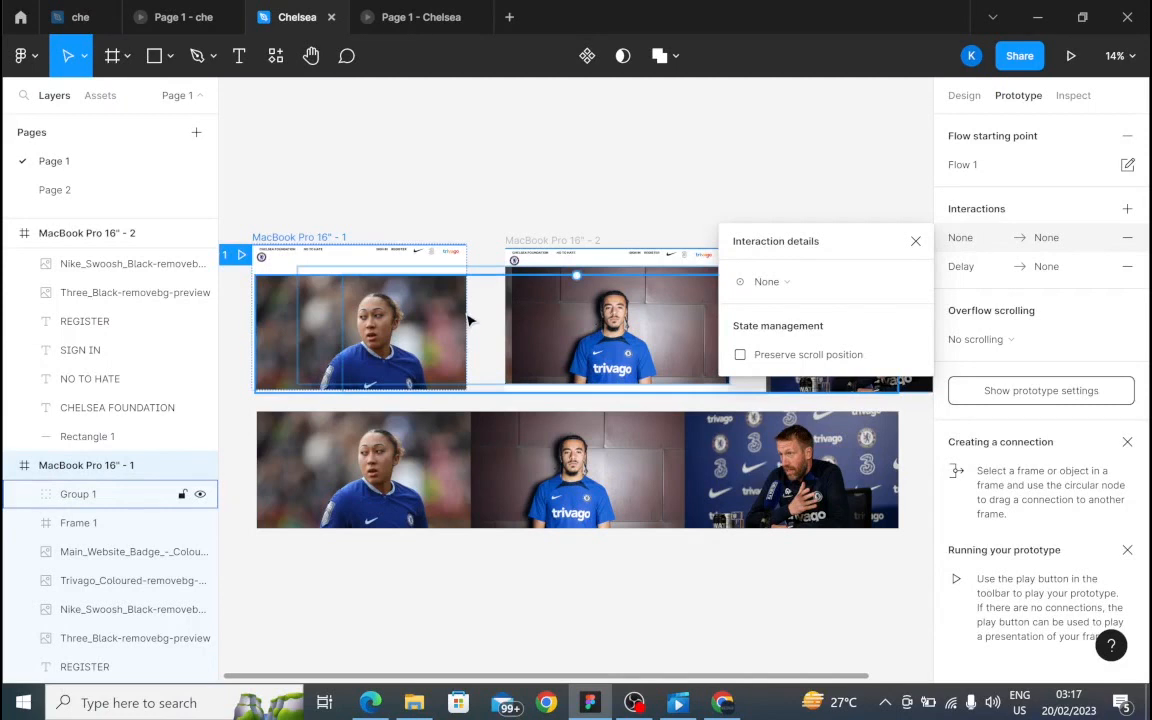
left_click(915, 243)
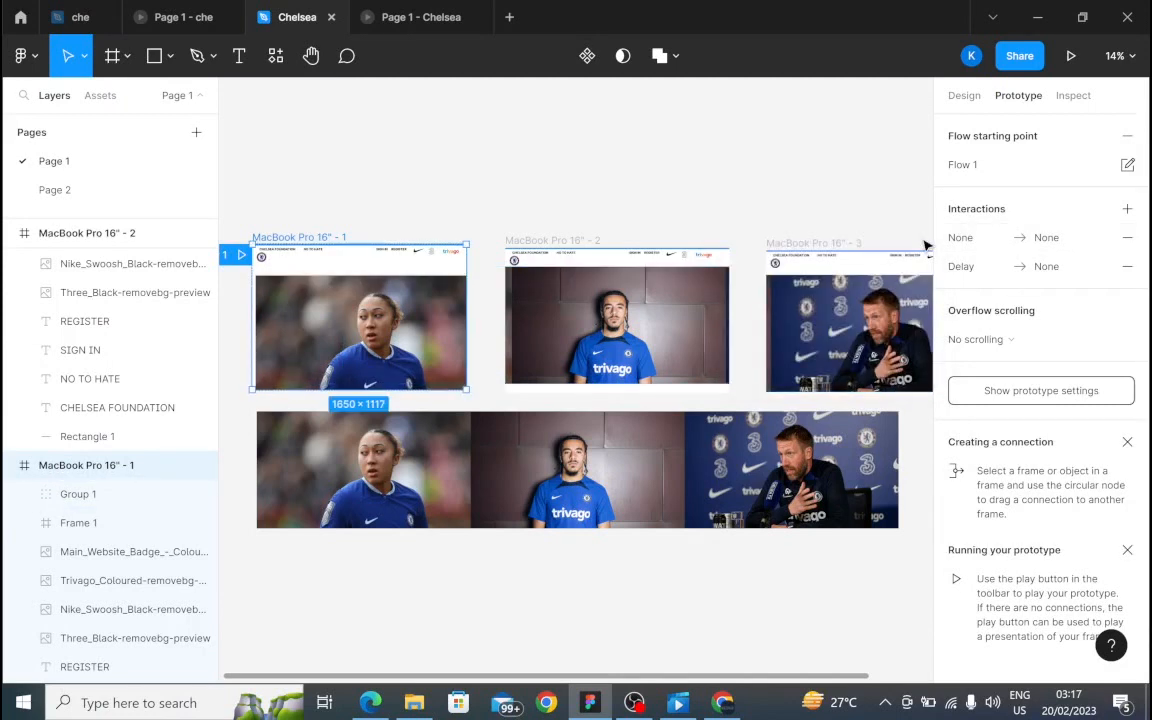
Remove both existing interactions from MacBook Pro 16" - 1 and add a fresh one.
left_click(1126, 276)
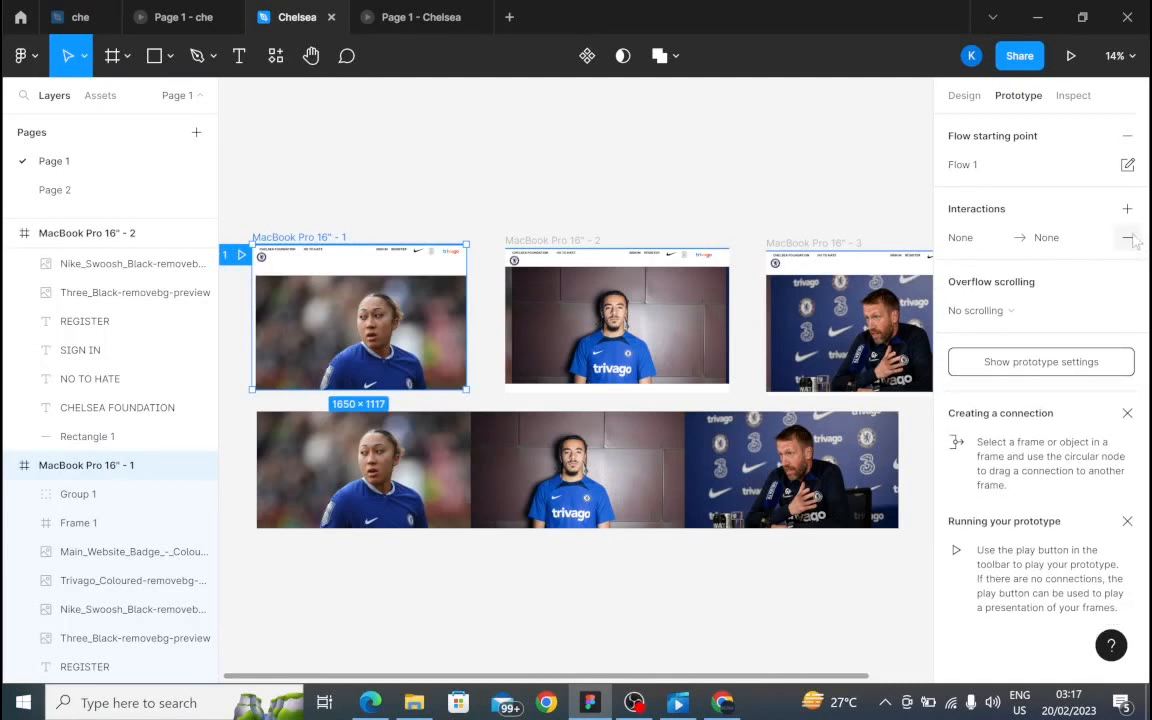
left_click(1132, 239)
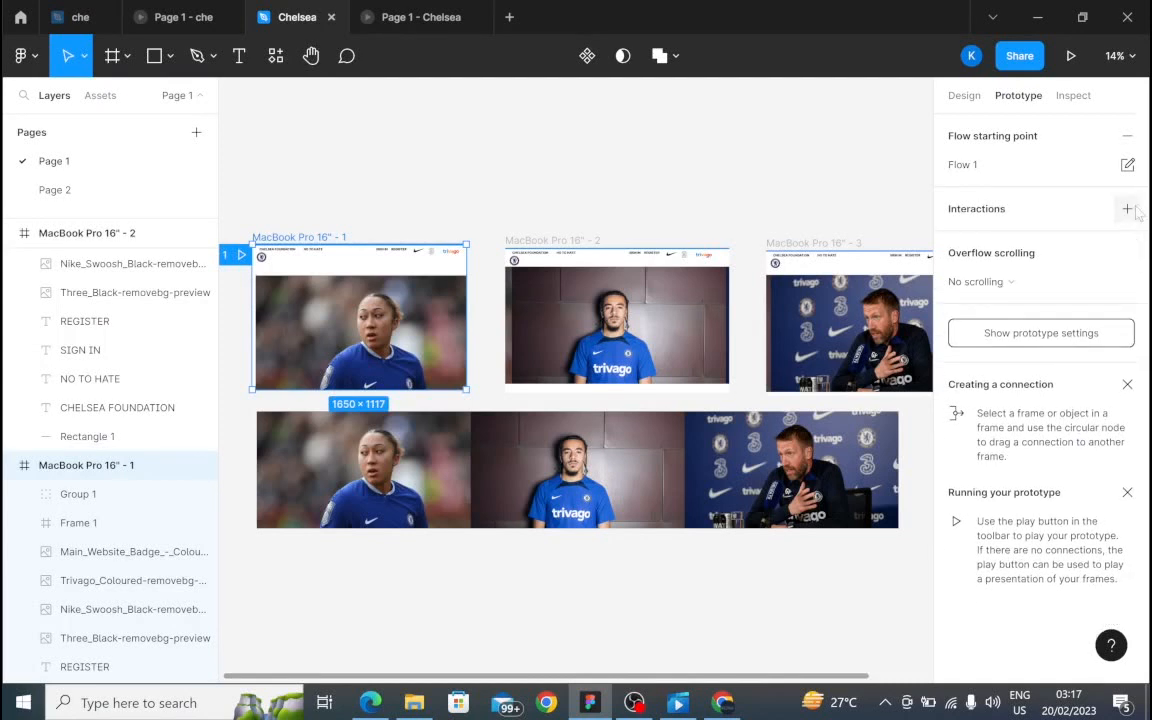
left_click(1128, 209)
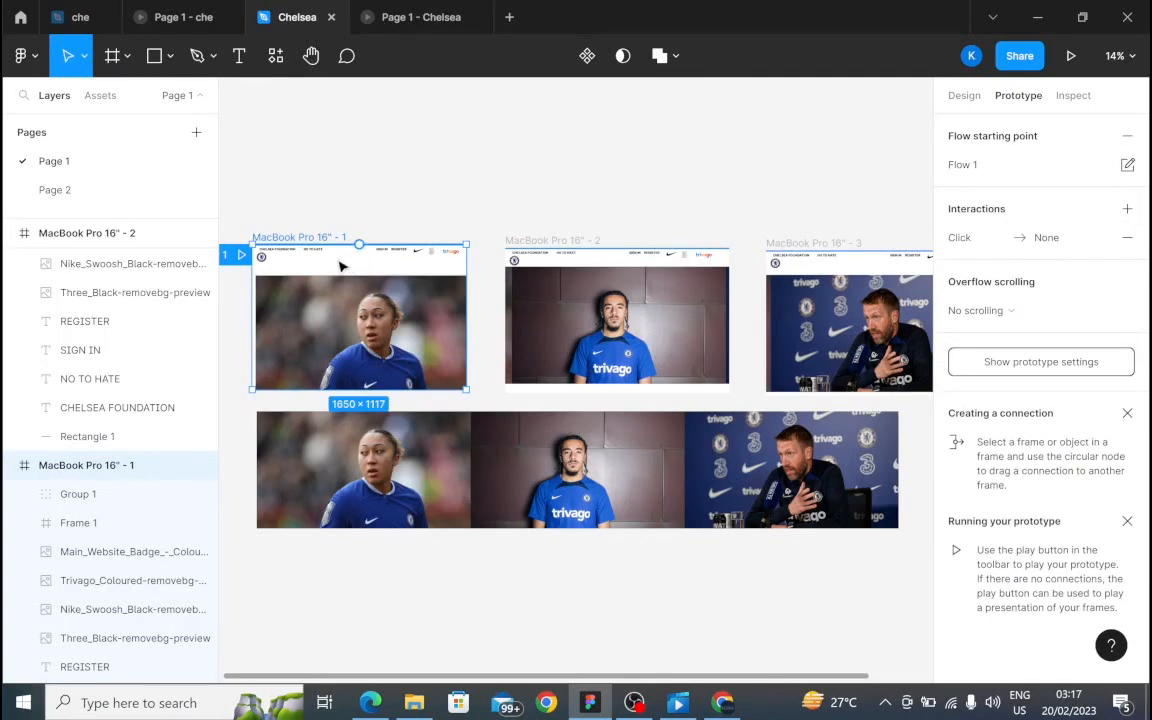
Connect MacBook Pro 16" - 1 to MacBook Pro 16" - 2 with an After delay trigger, Navigate to action and Smart animate transition.
left_click_drag(366, 247, 561, 276)
left_click(814, 284)
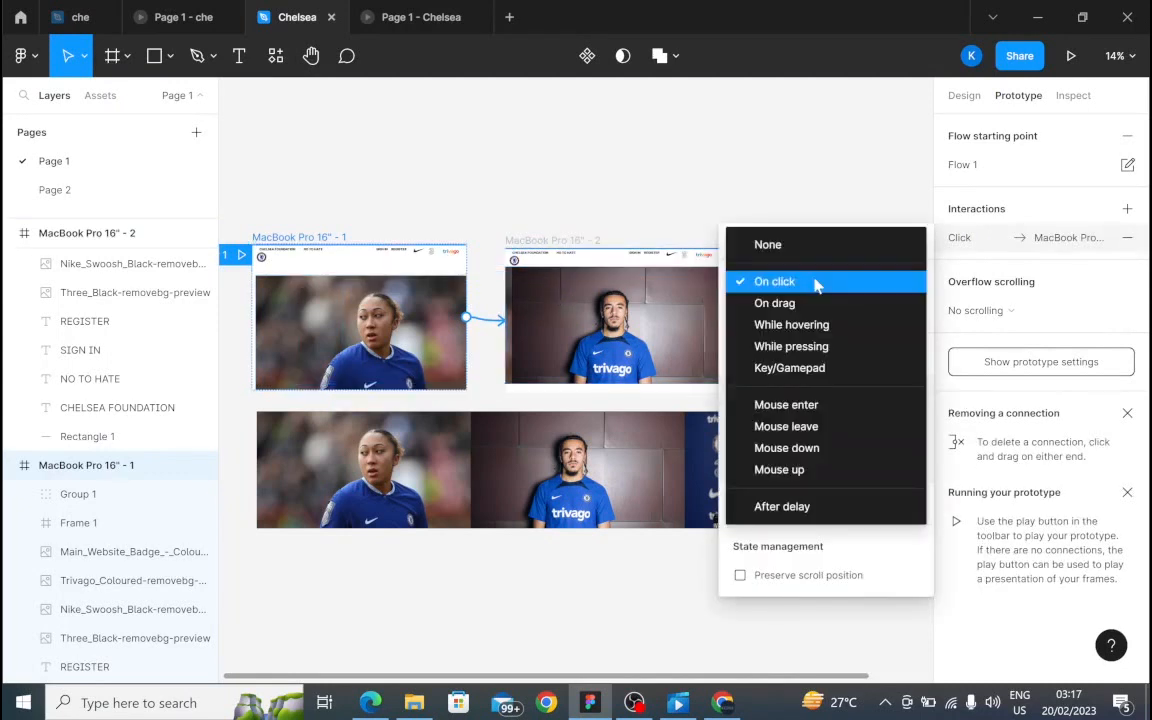
left_click(813, 510)
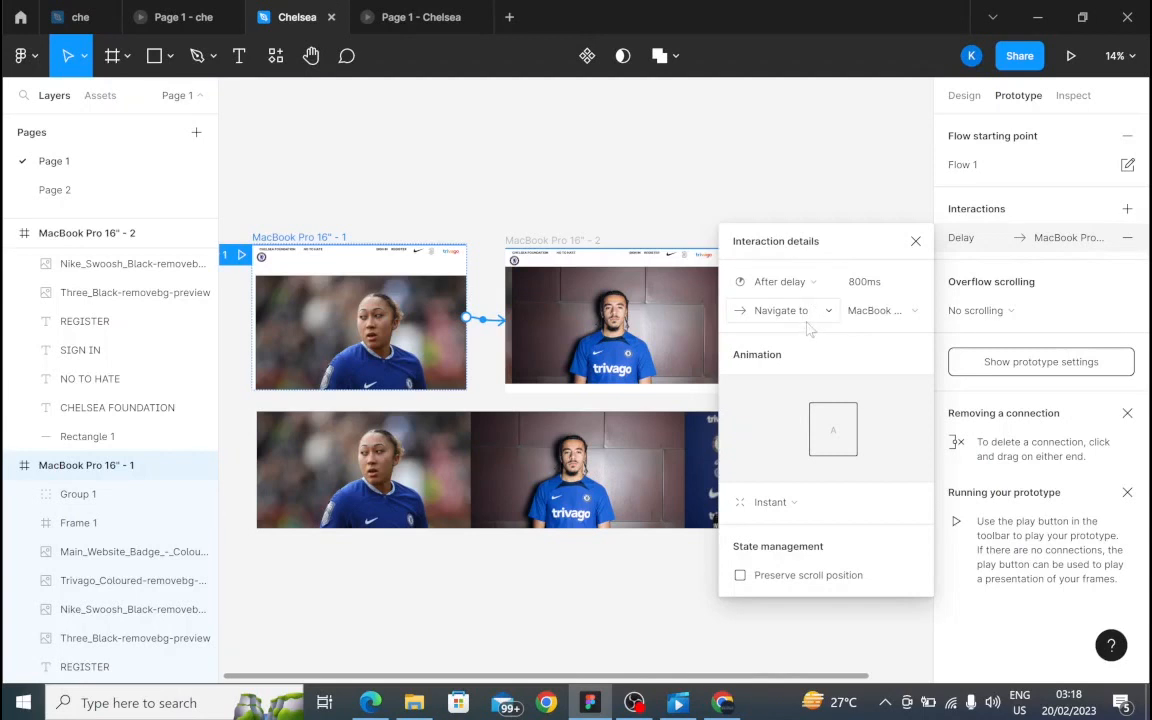
left_click(840, 311)
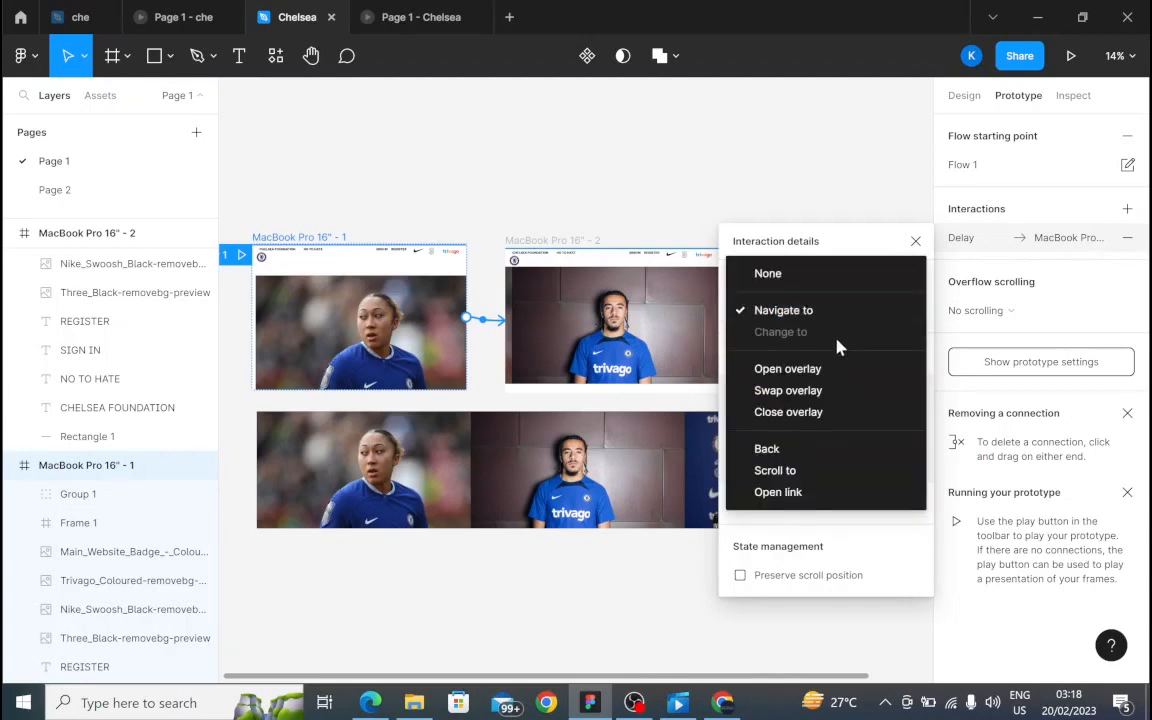
left_click(831, 311)
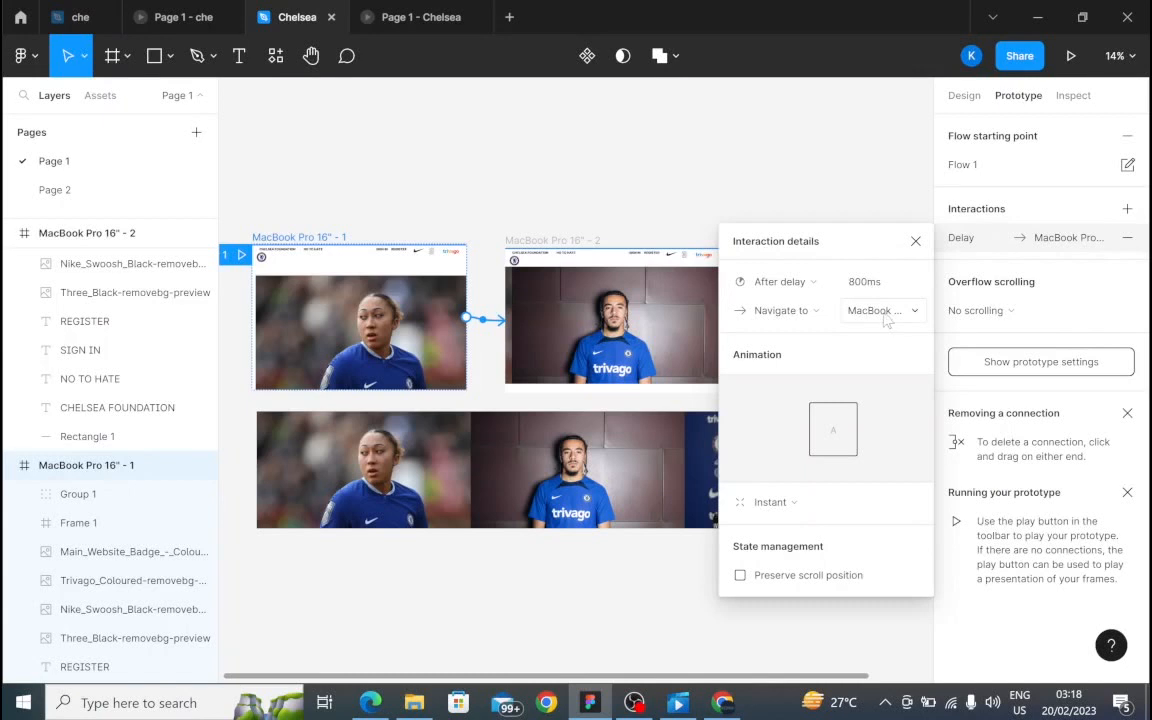
left_click(795, 503)
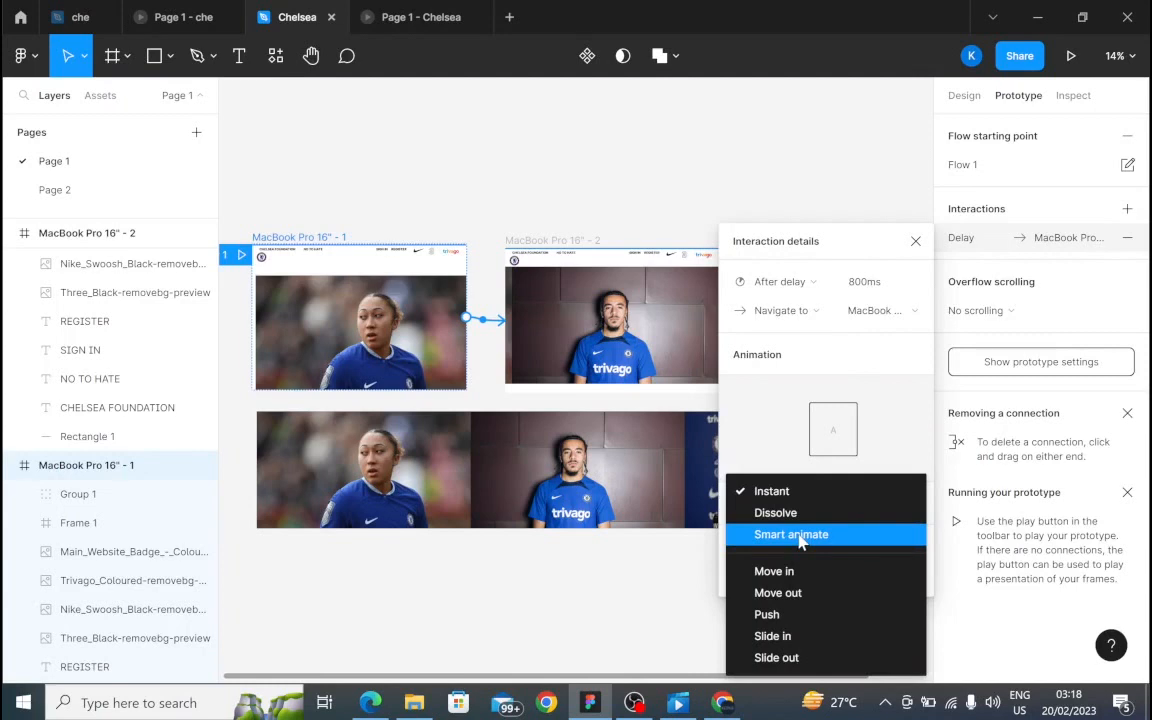
left_click(801, 536)
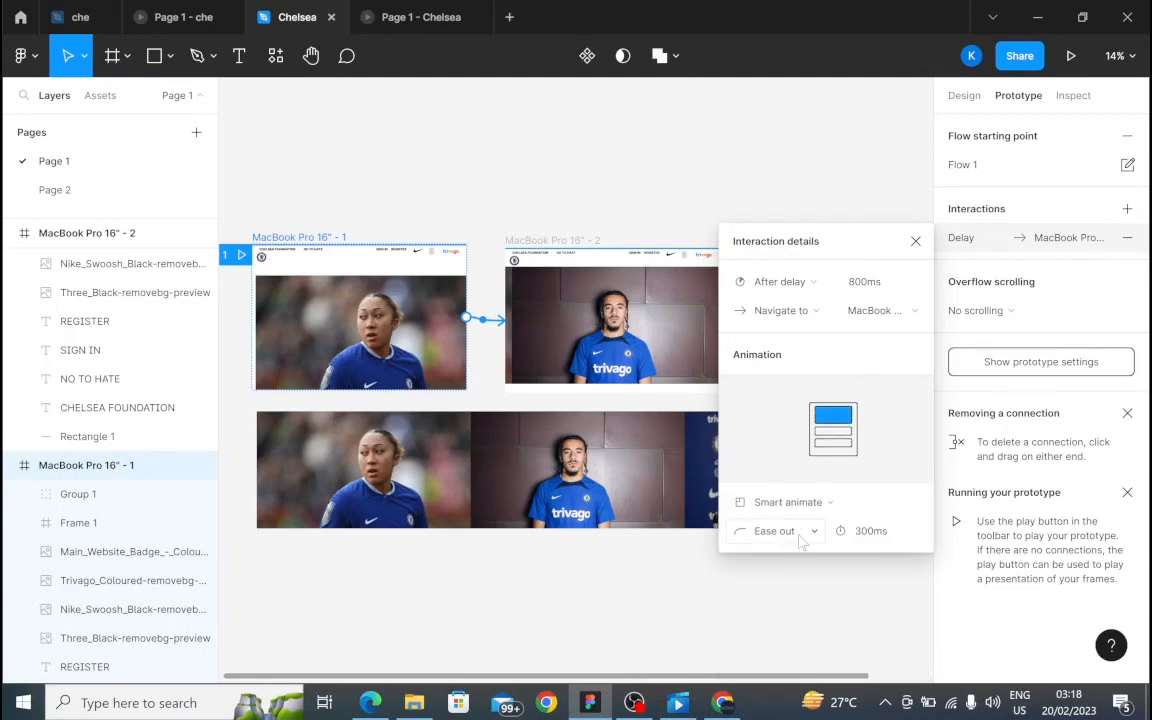
left_click(916, 242)
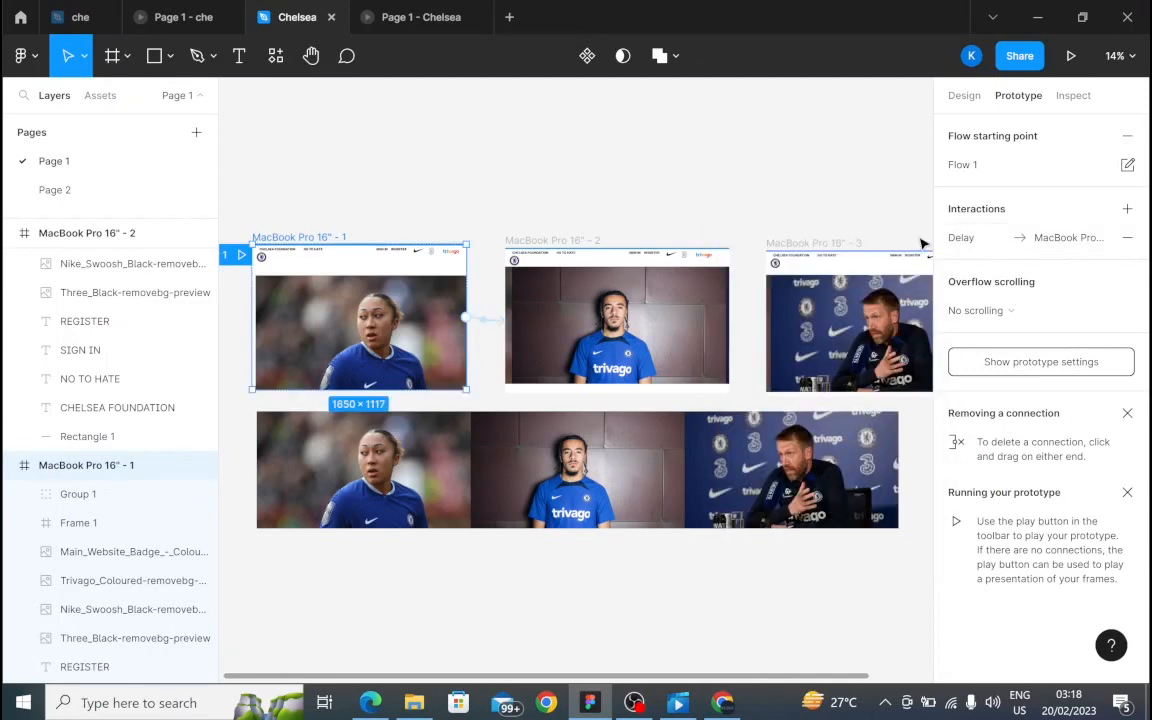
Replace the empty delay interaction on MacBook Pro 16" - 2 with an After delay connection to MacBook Pro 16" - 3.
key("Tab")
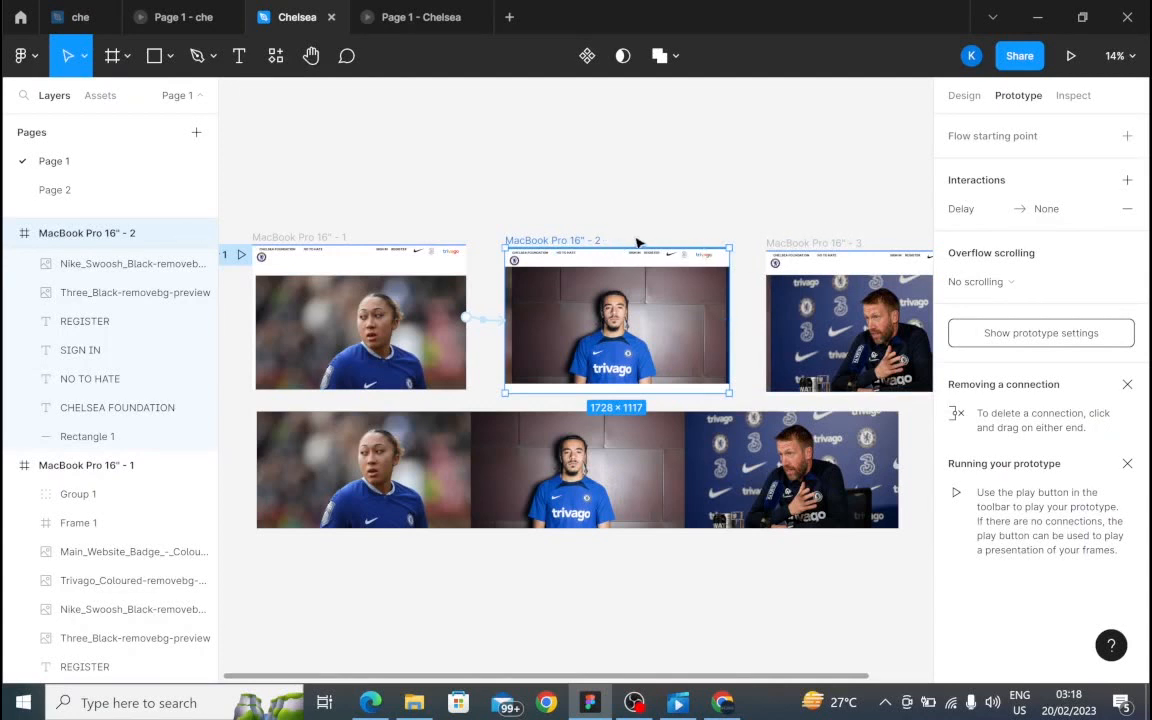
left_click_drag(617, 247, 750, 277)
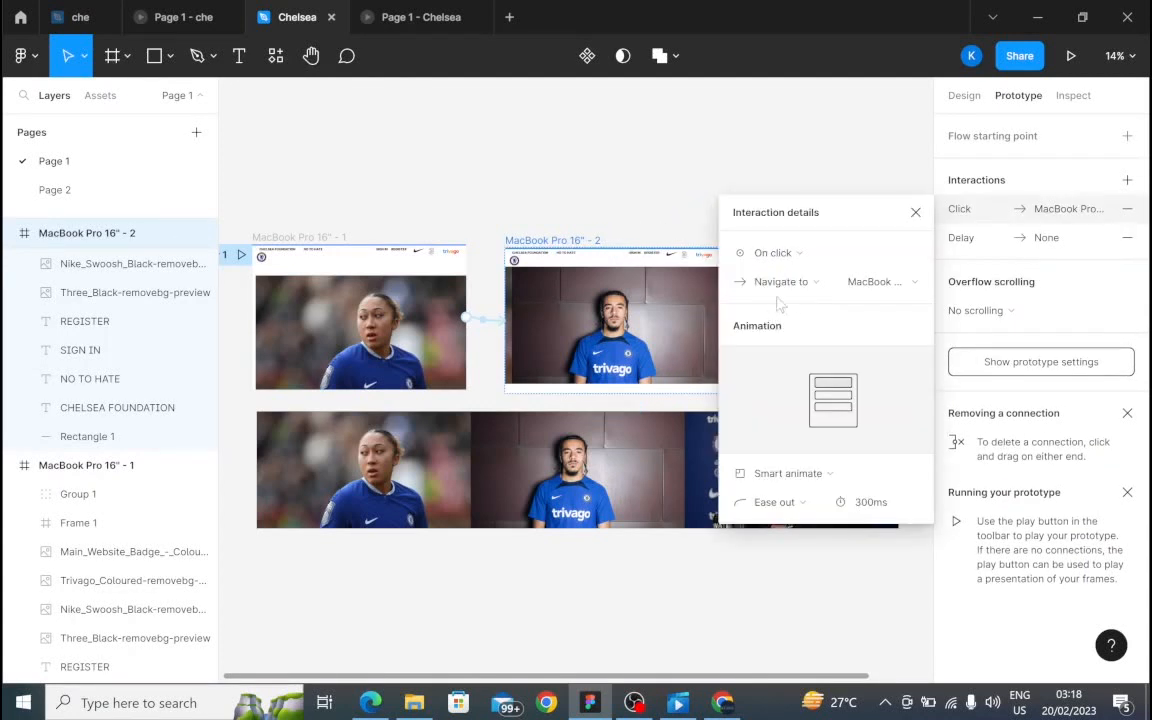
left_click(779, 254)
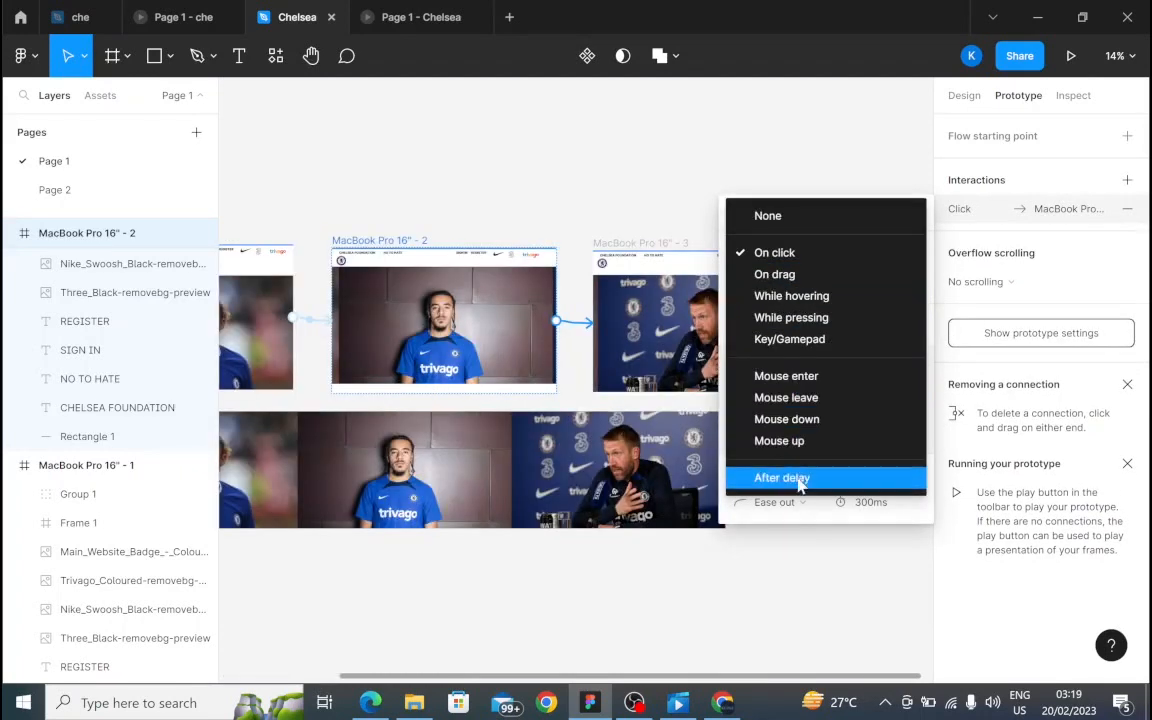
left_click(790, 477)
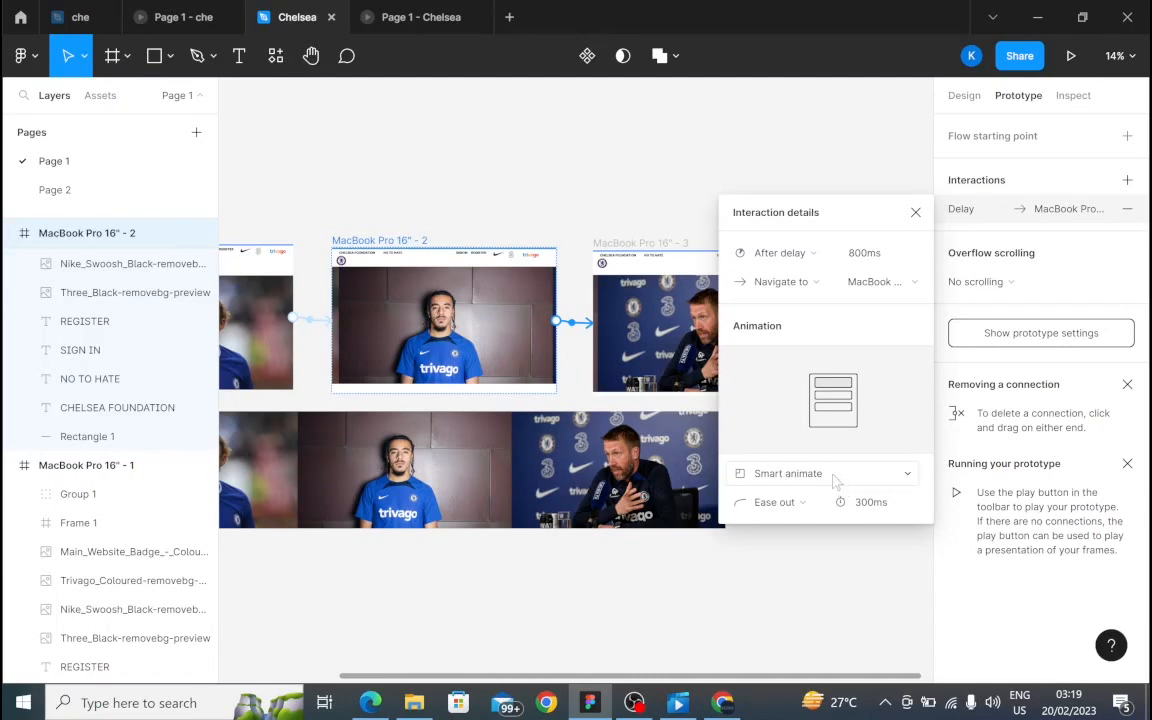
left_click(915, 214)
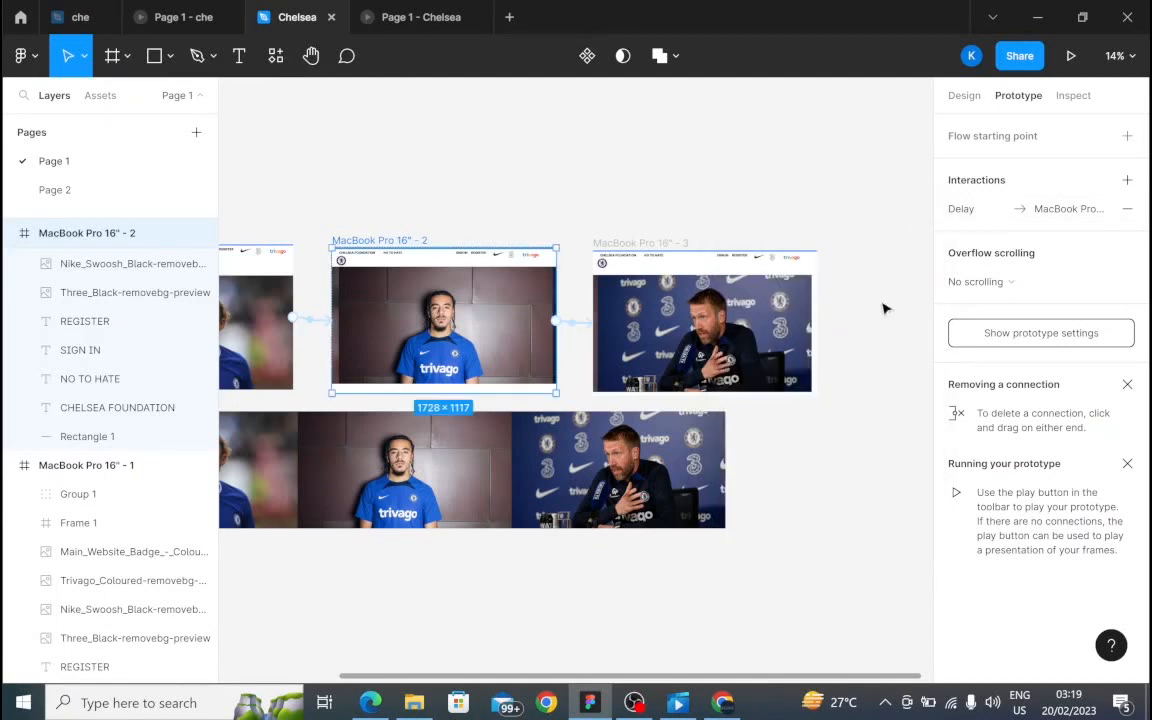
Connect MacBook Pro 16" - 3 back to MacBook Pro 16" - 1 with an After delay trigger and Smart animate transition.
left_click(778, 333)
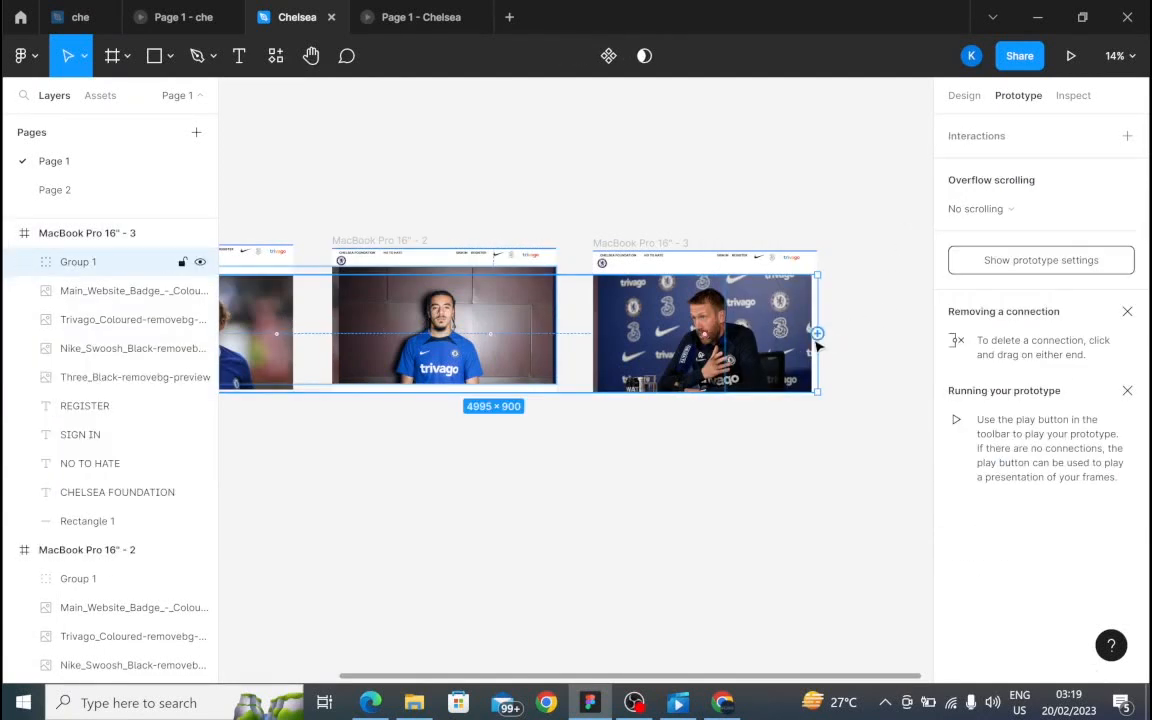
left_click_drag(817, 333, 688, 379)
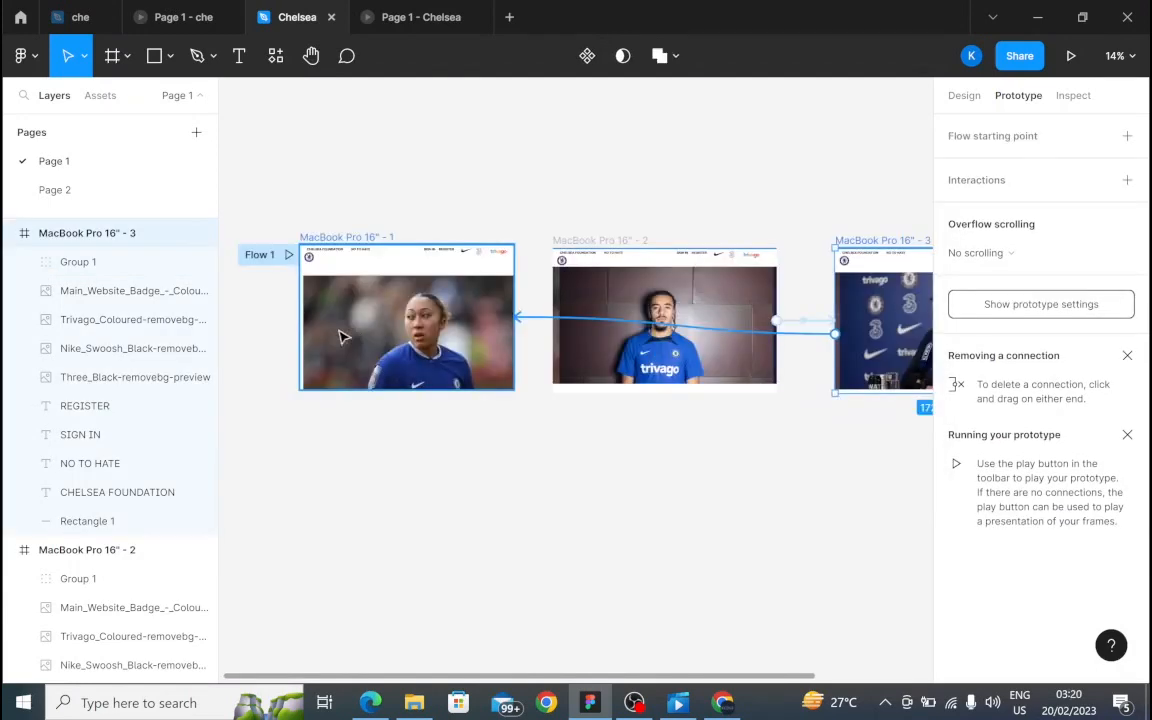
left_click_drag(339, 331, 330, 334)
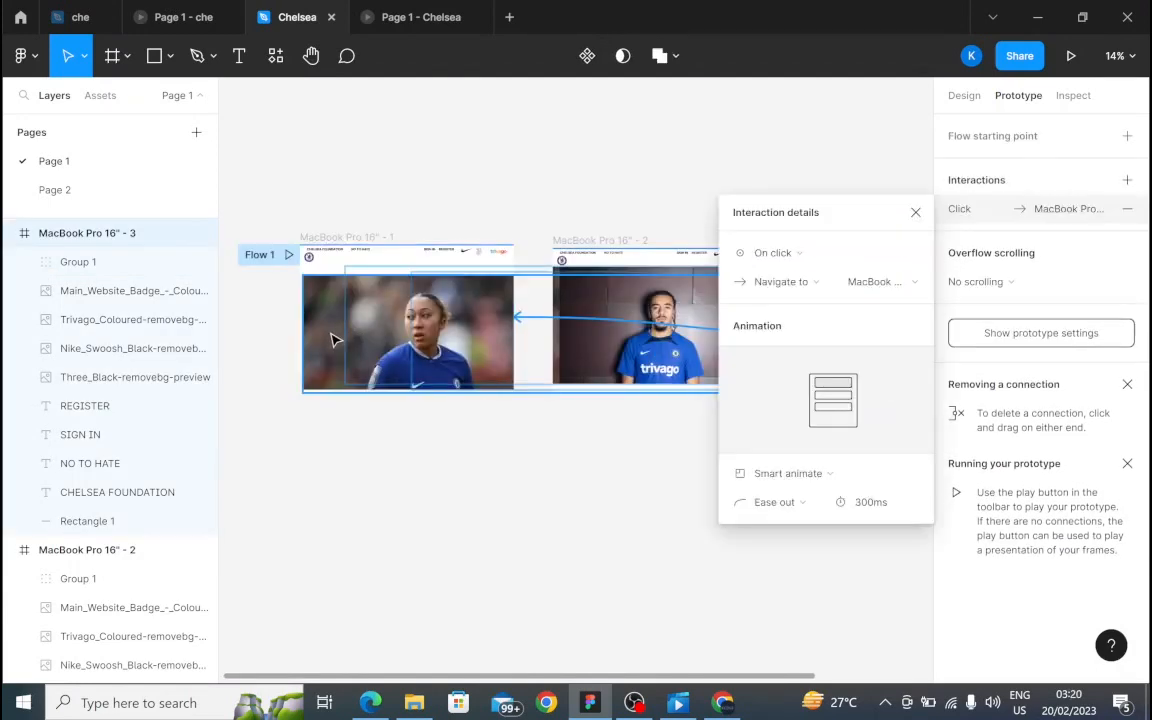
left_click(780, 253)
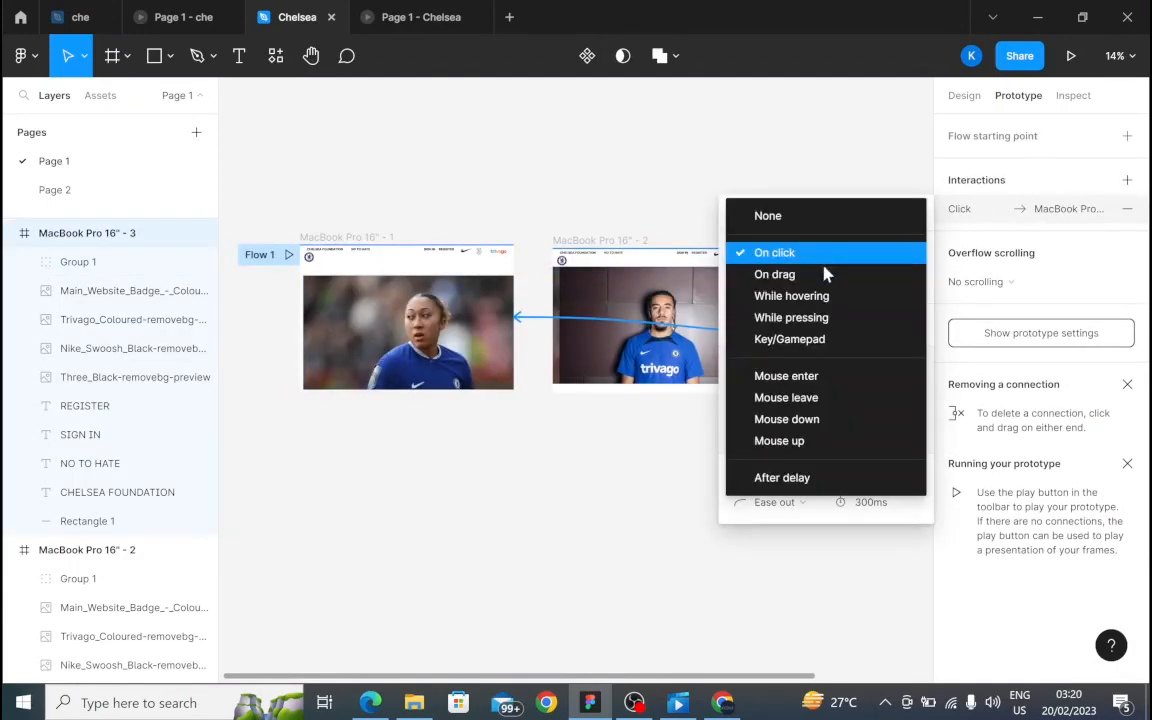
left_click(815, 479)
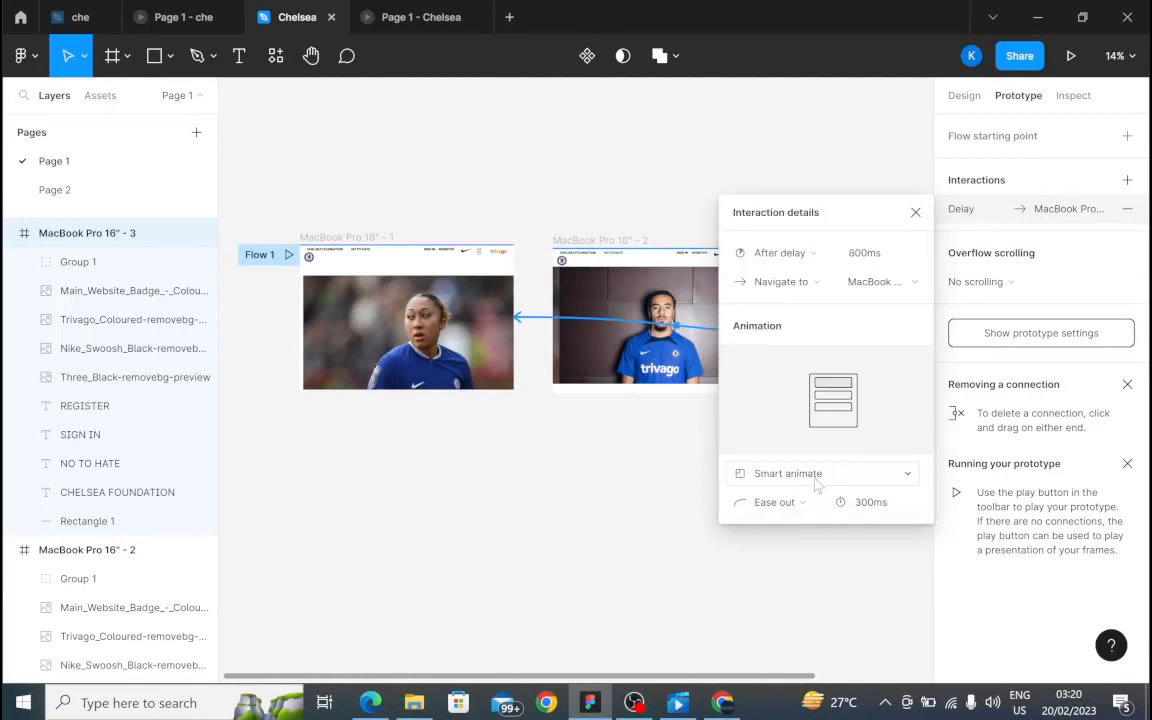
left_click(788, 474)
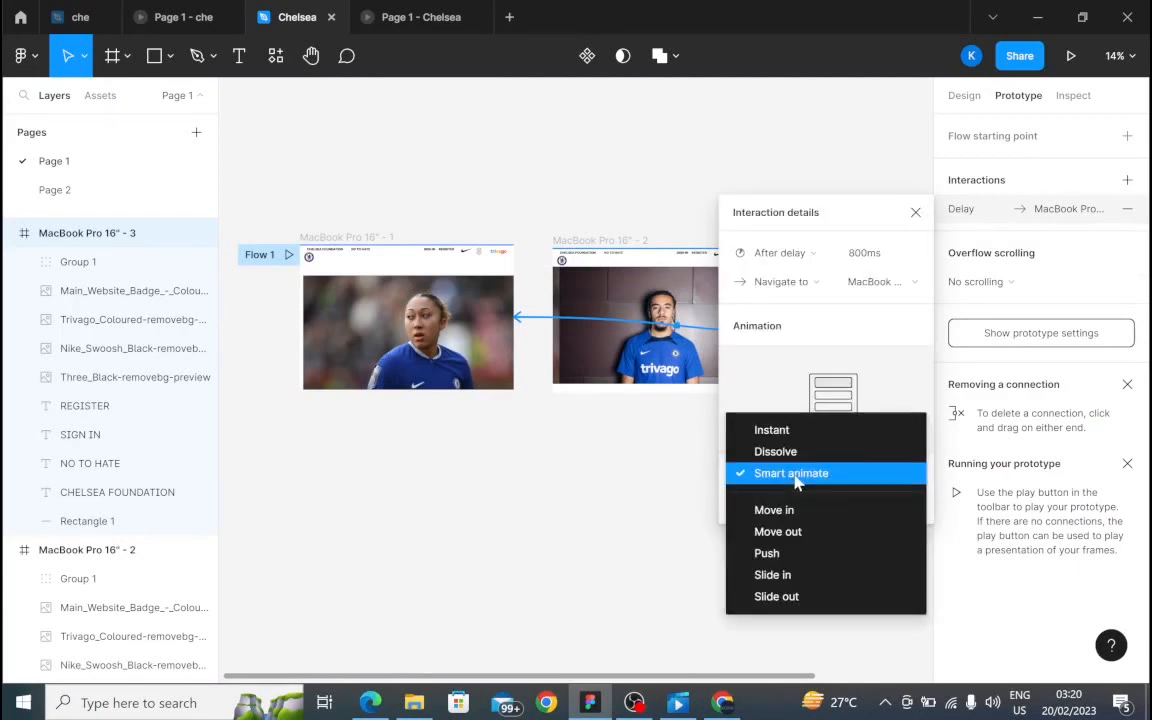
left_click(795, 476)
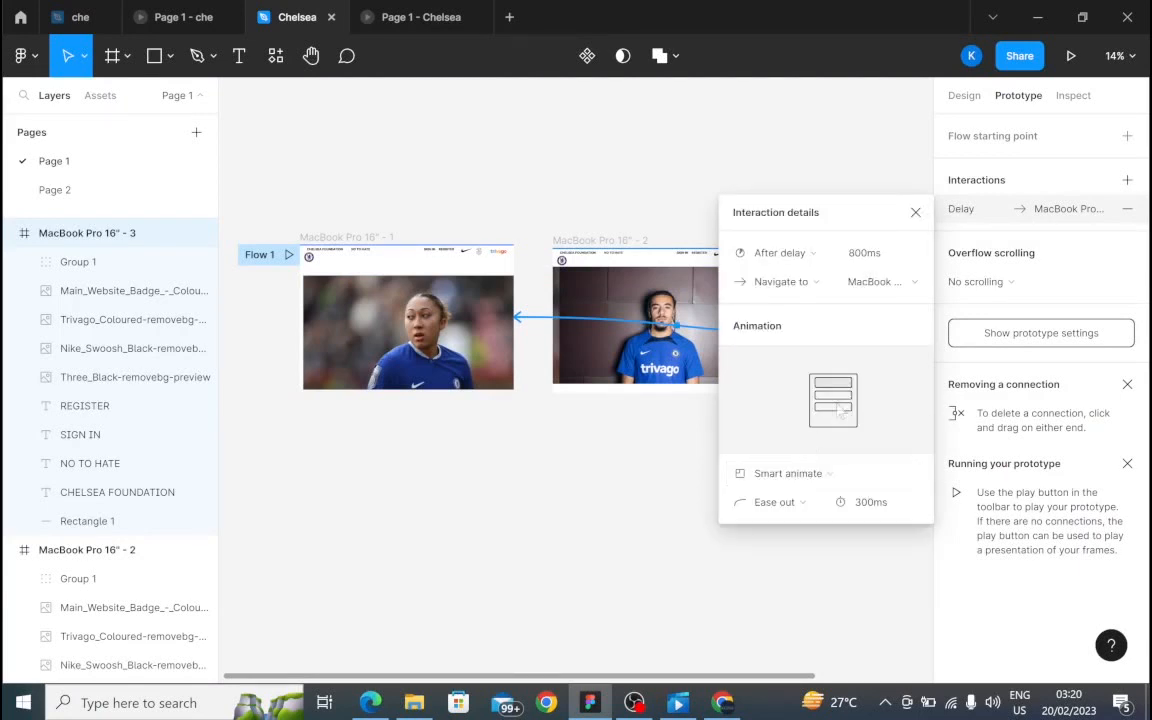